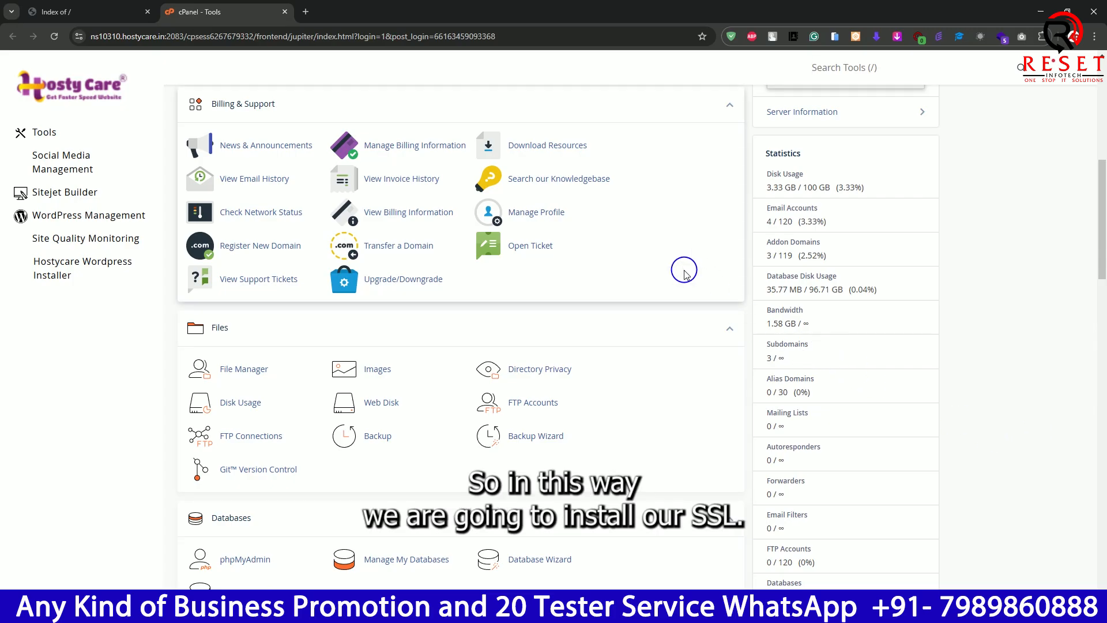
- Open the SSL/TLS Status page from the Security tools
scroll(685, 273, "down", 10)
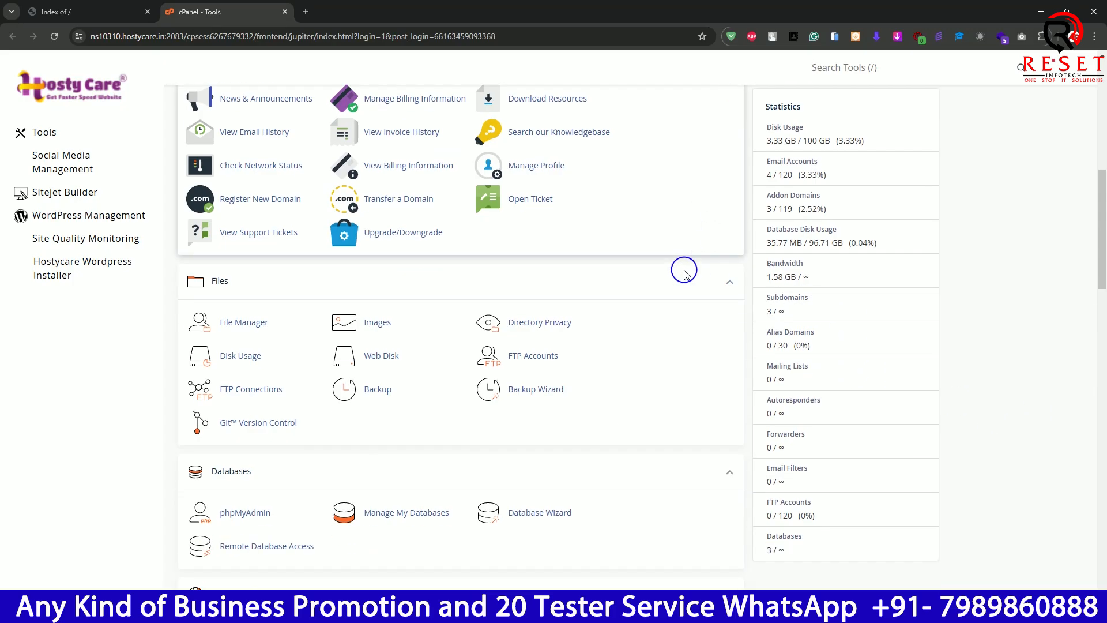
scroll(684, 269, "down", 9)
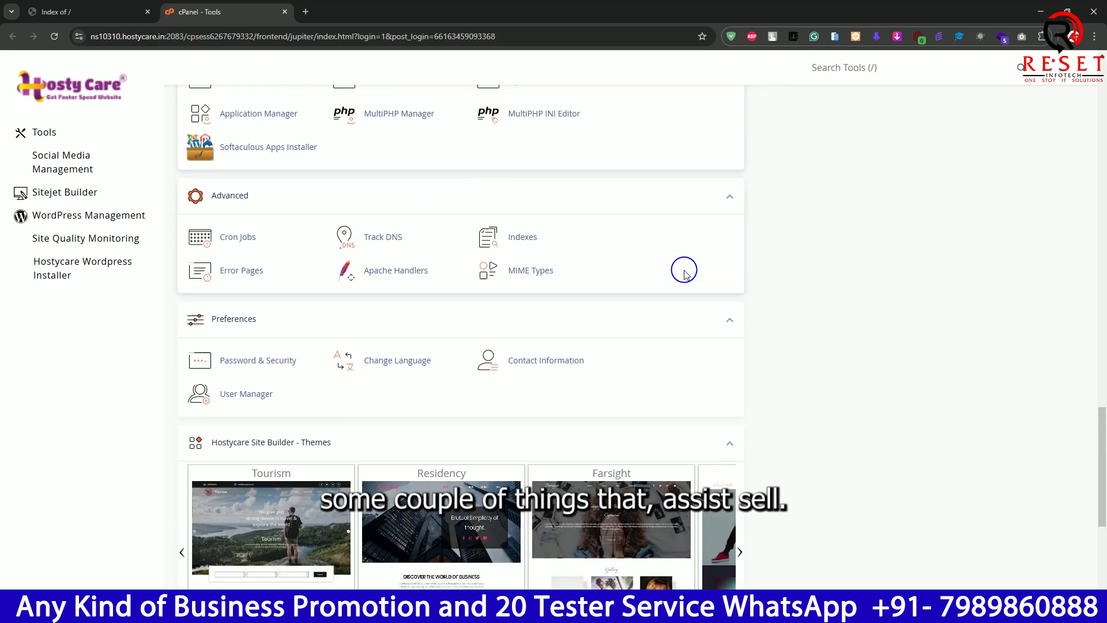
scroll(685, 273, "up", 7)
scroll(685, 273, "up", 9)
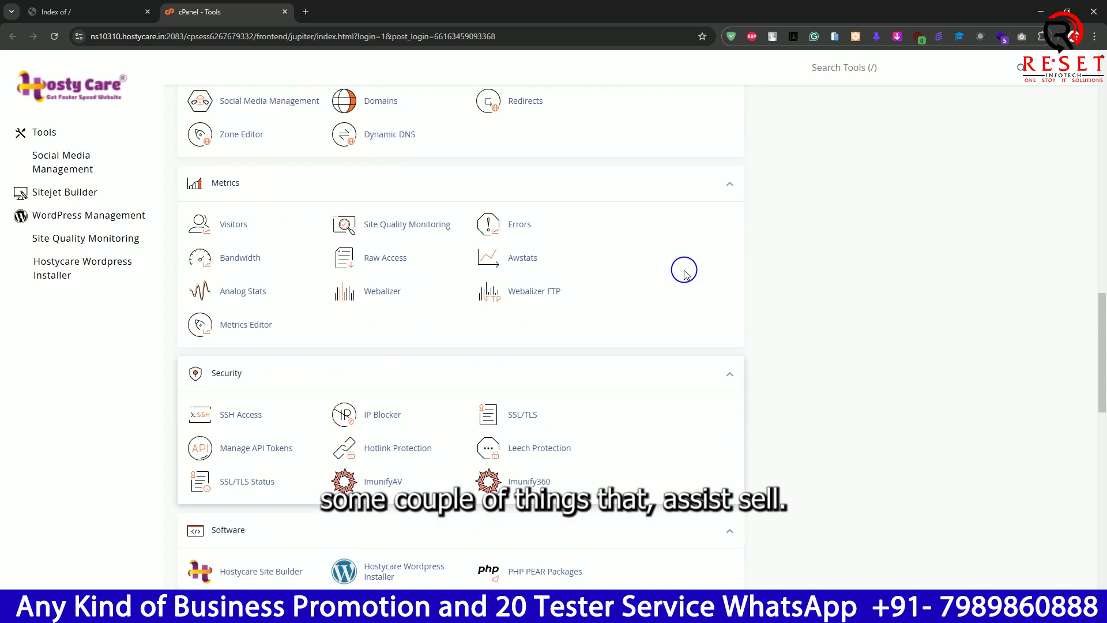
scroll(686, 272, "up", 5)
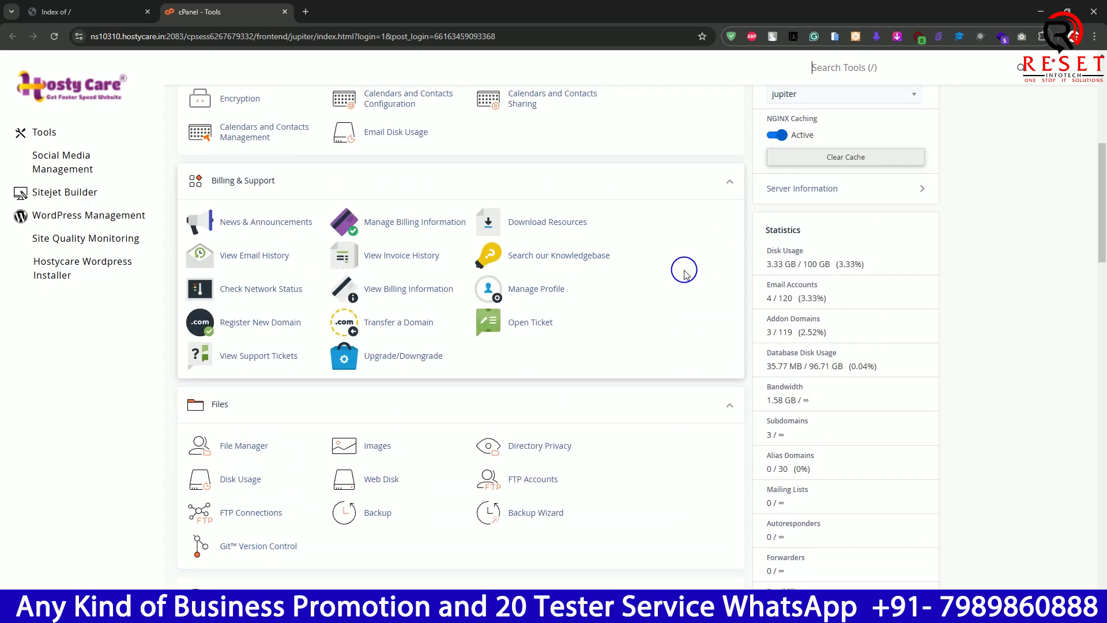
scroll(685, 273, "up", 5)
scroll(685, 273, "down", 12)
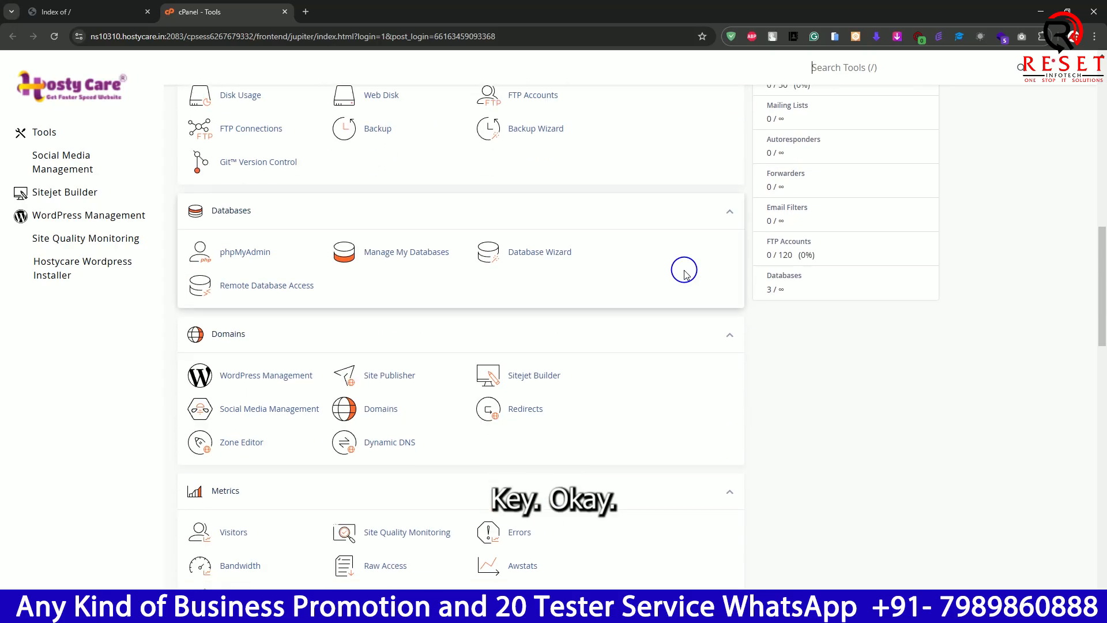
scroll(684, 271, "down", 5)
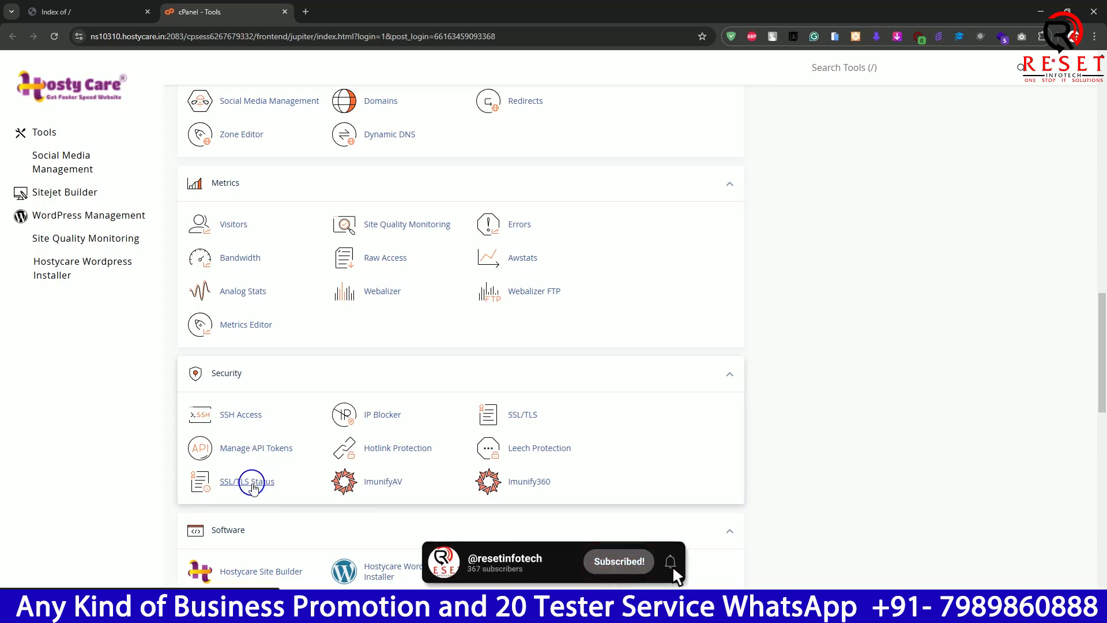
left_click(253, 487)
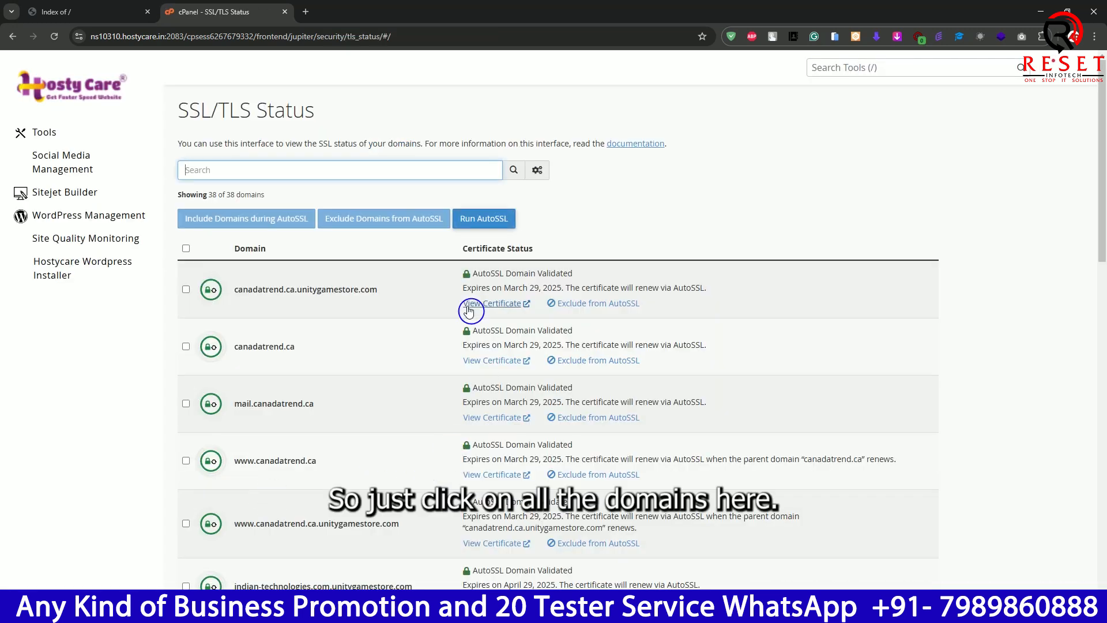
- Select all listed domains, check that juicerportable.shop is included, and run AutoSSL
left_click(186, 249)
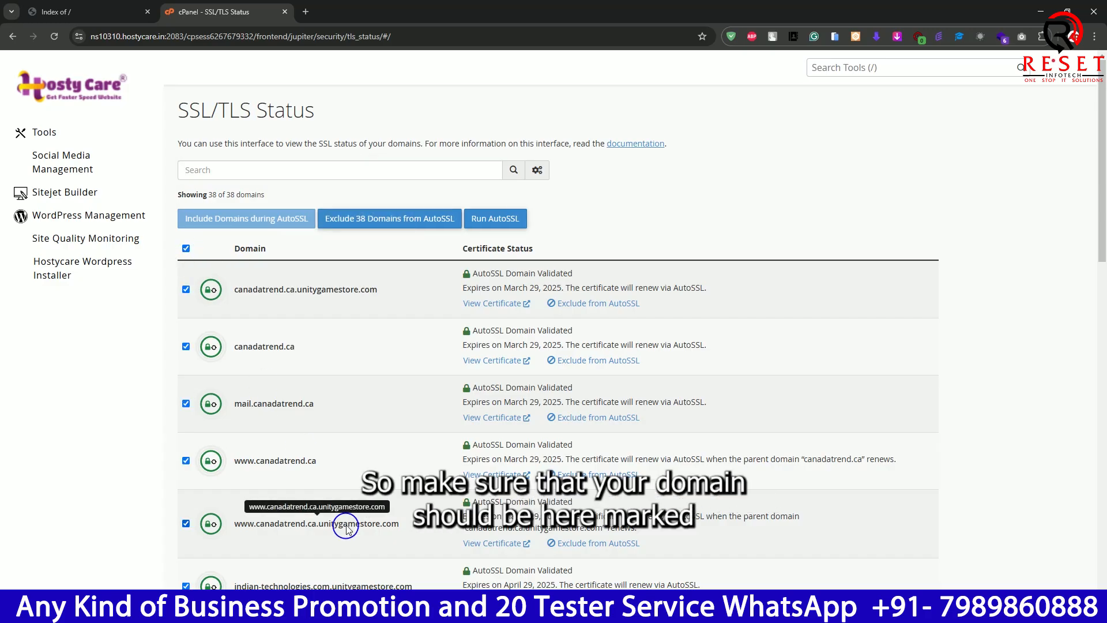
scroll(335, 450, "down", 4)
scroll(309, 429, "down", 5)
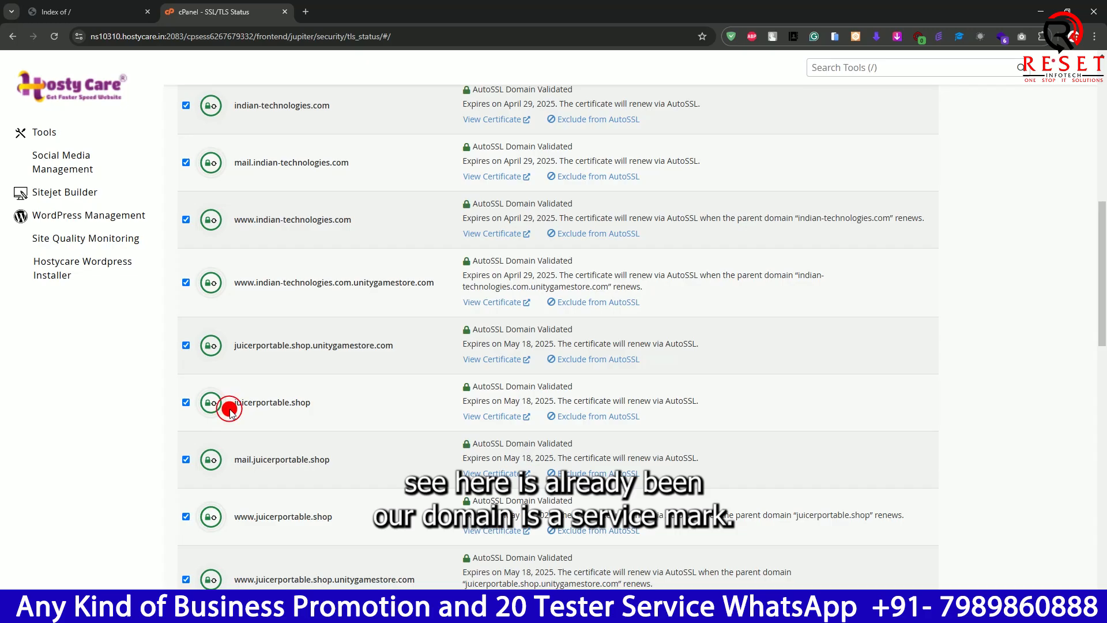
left_click_drag(230, 411, 314, 404)
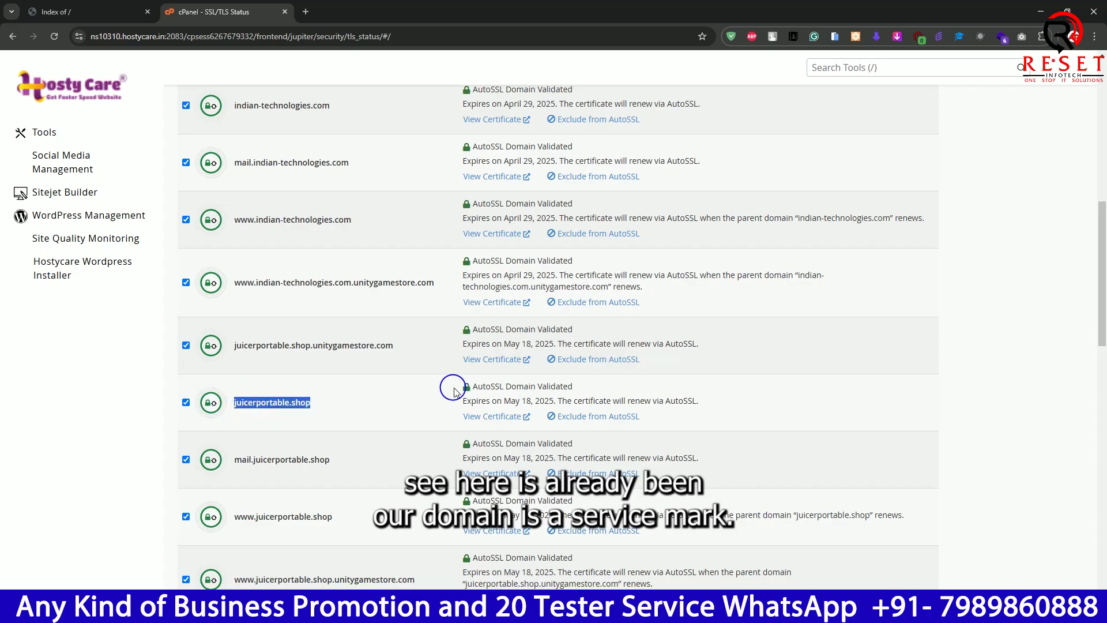
scroll(454, 393, "up", 9)
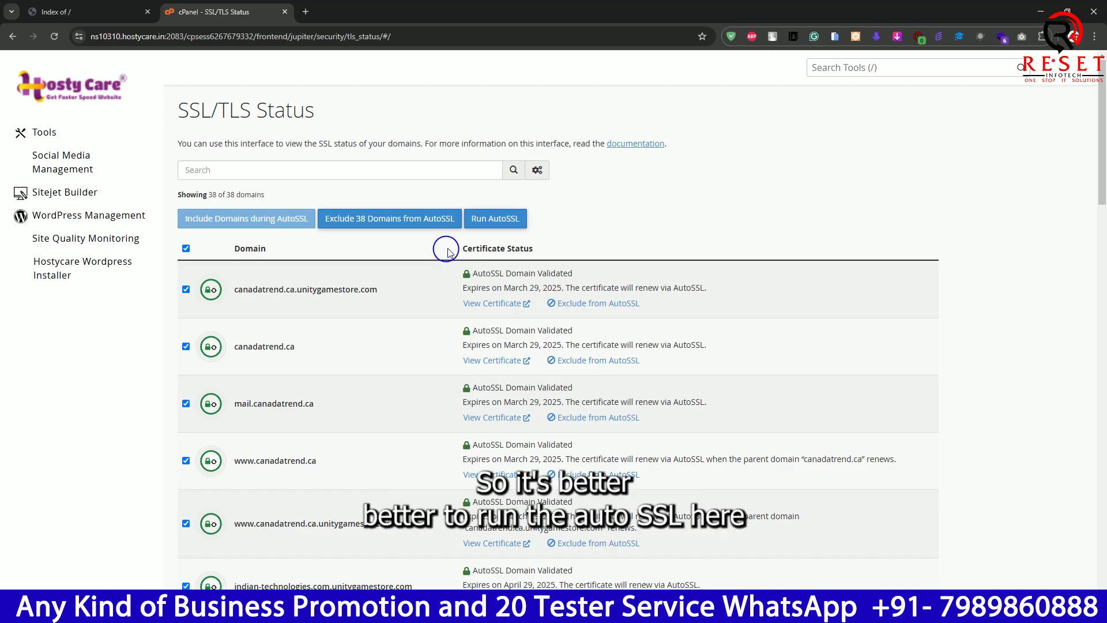
left_click(482, 226)
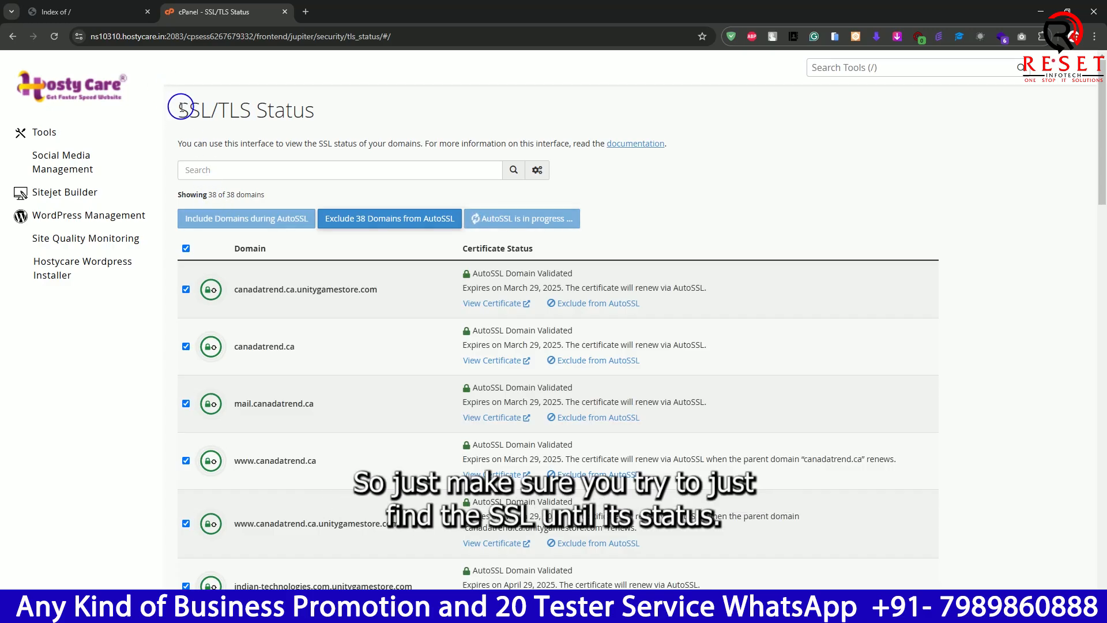
- Review the domain list, the number of domains shown and the AutoSSL progress on the SSL/TLS Status page
left_click_drag(181, 107, 315, 119)
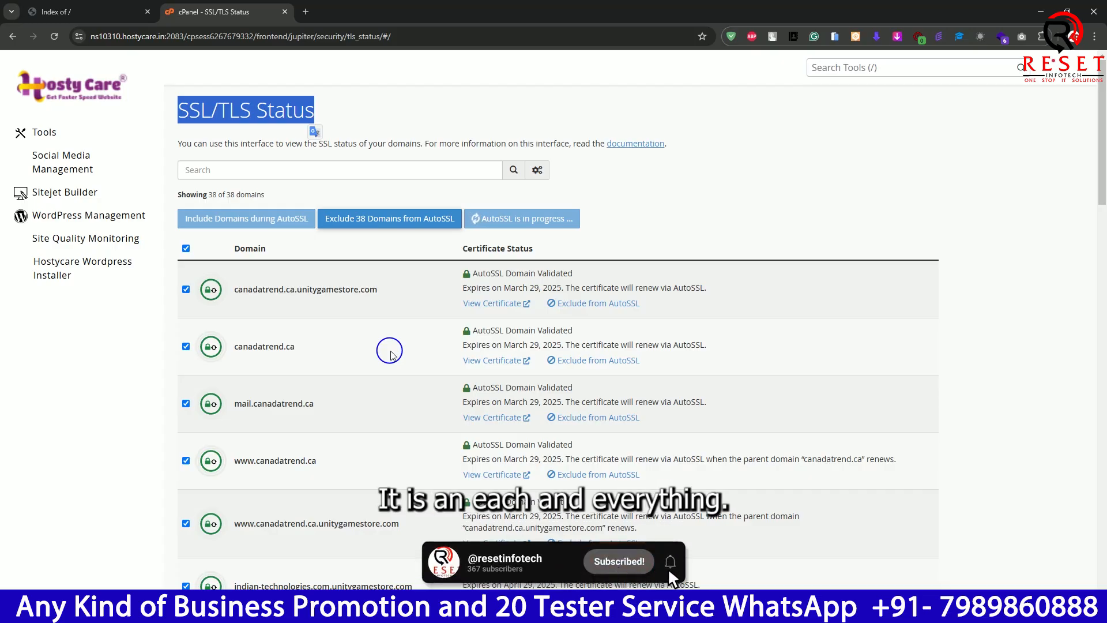
scroll(390, 355, "down", 10)
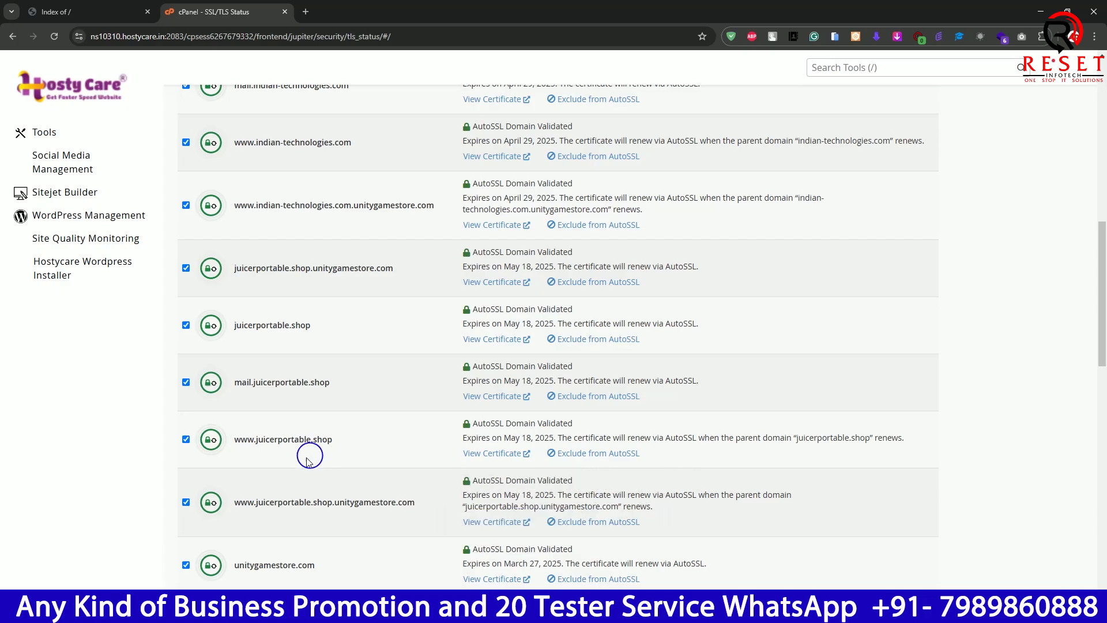
scroll(318, 483, "up", 1)
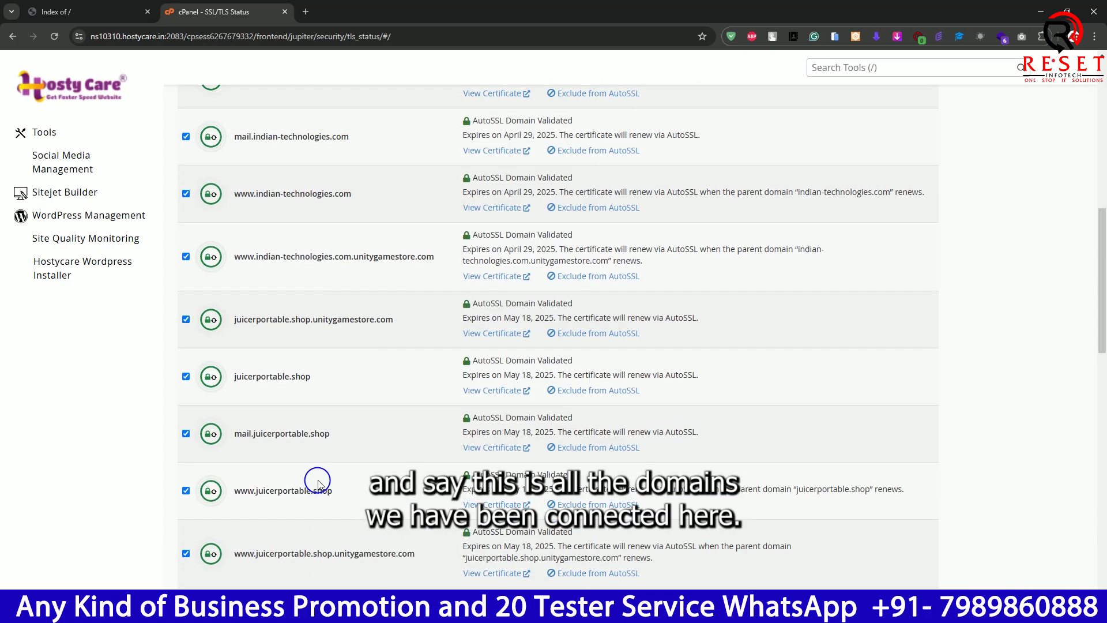
scroll(317, 242, "up", 8)
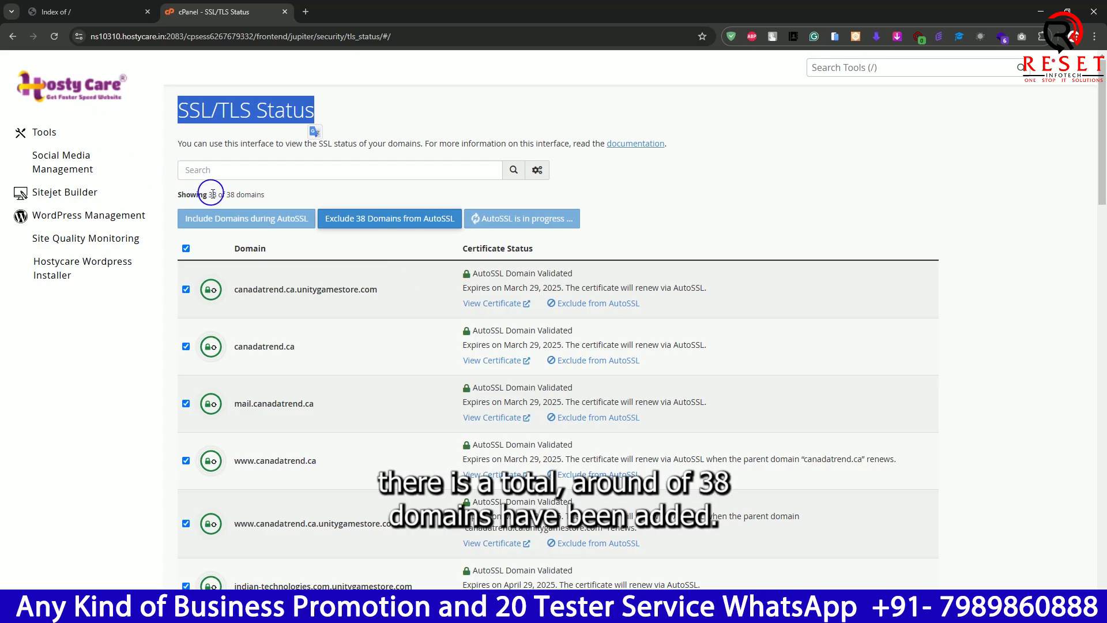
left_click_drag(208, 193, 282, 195)
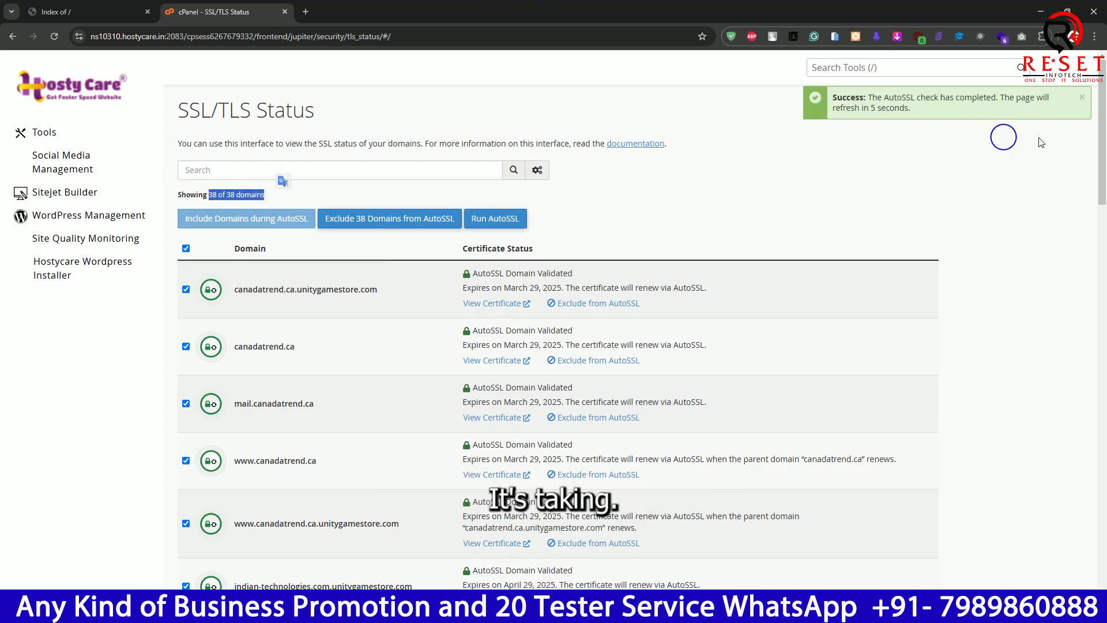
left_click_drag(869, 94, 1054, 104)
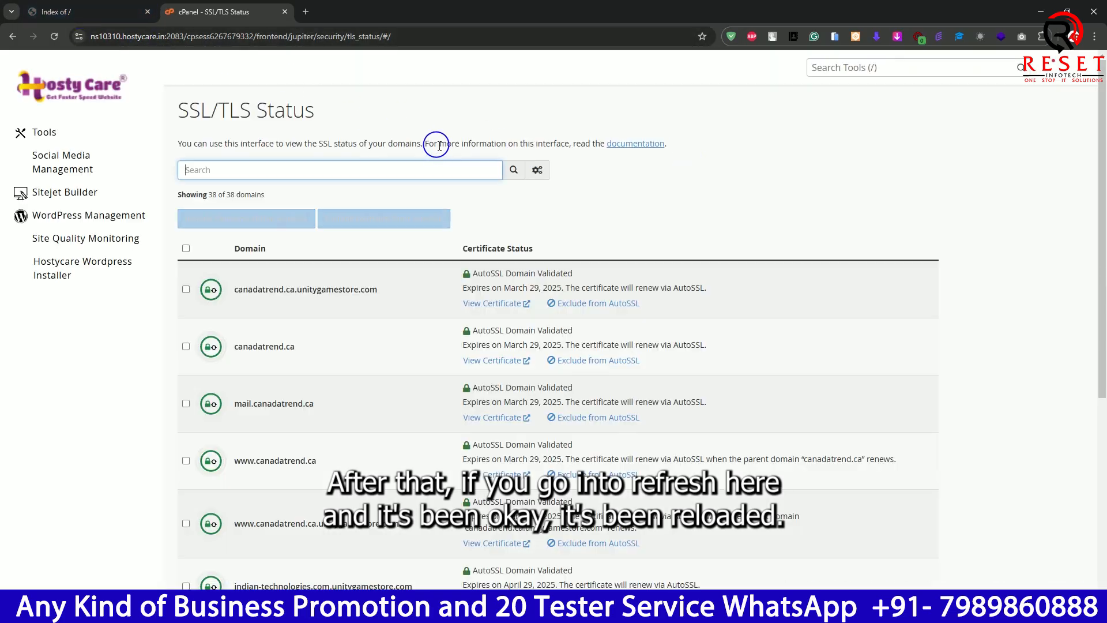
- Reload juicerportable.shop in its own browser tab to check whether the site is served securely
left_click(89, 11)
left_click(181, 32)
key("Return")
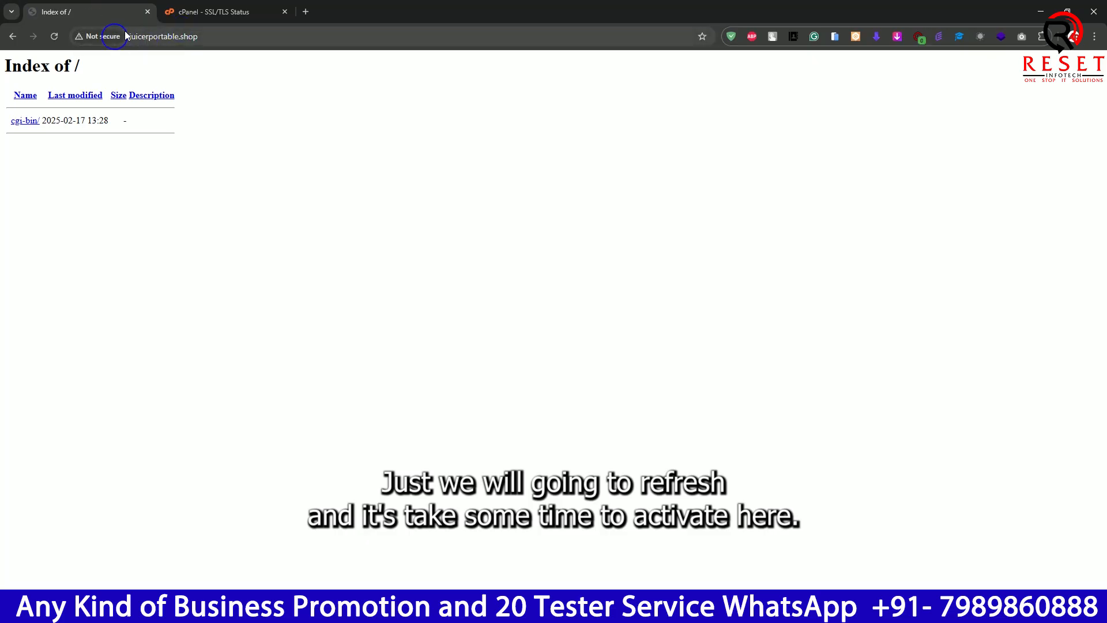
- Return to the cPanel tools page and open the WordPress installation form from the Softaculous scripts
key("ctrl+Tab")
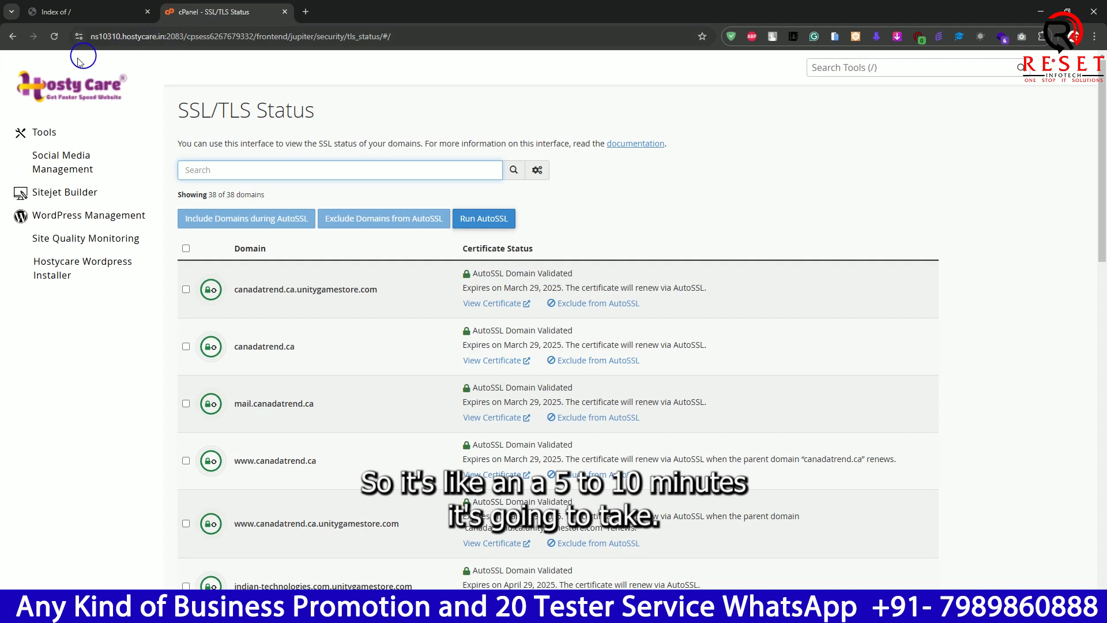
left_click(65, 97)
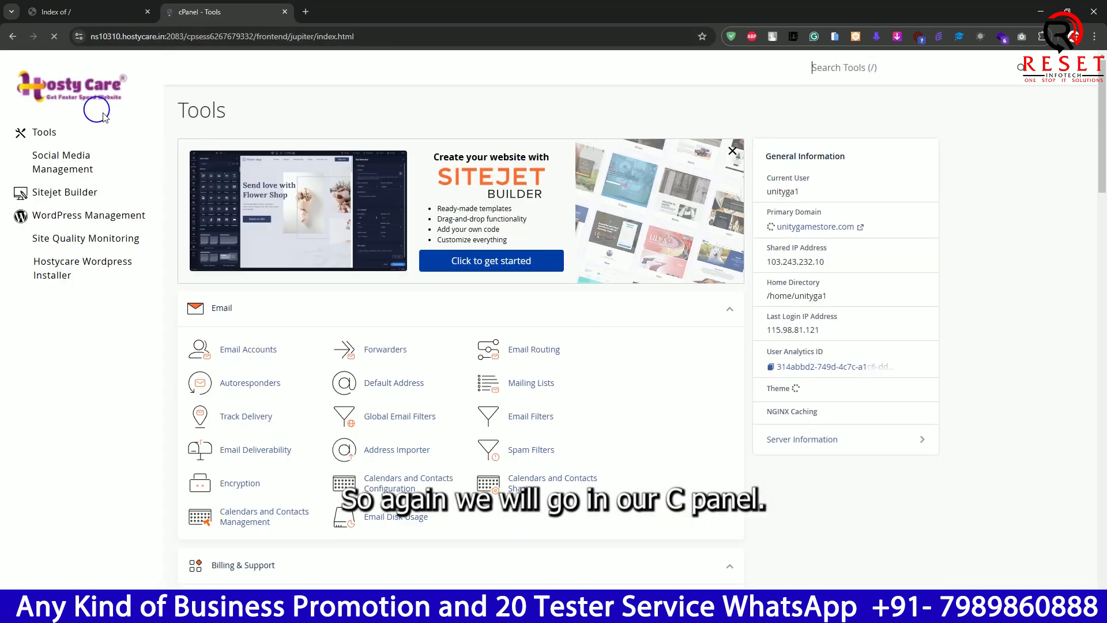
scroll(527, 332, "down", 8)
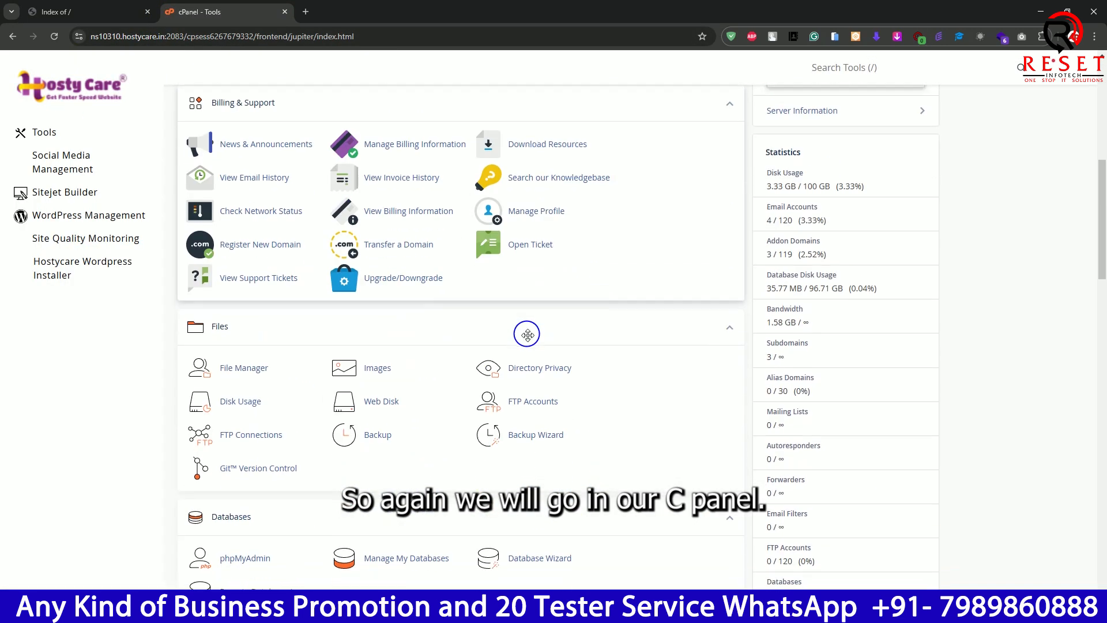
scroll(527, 334, "down", 15)
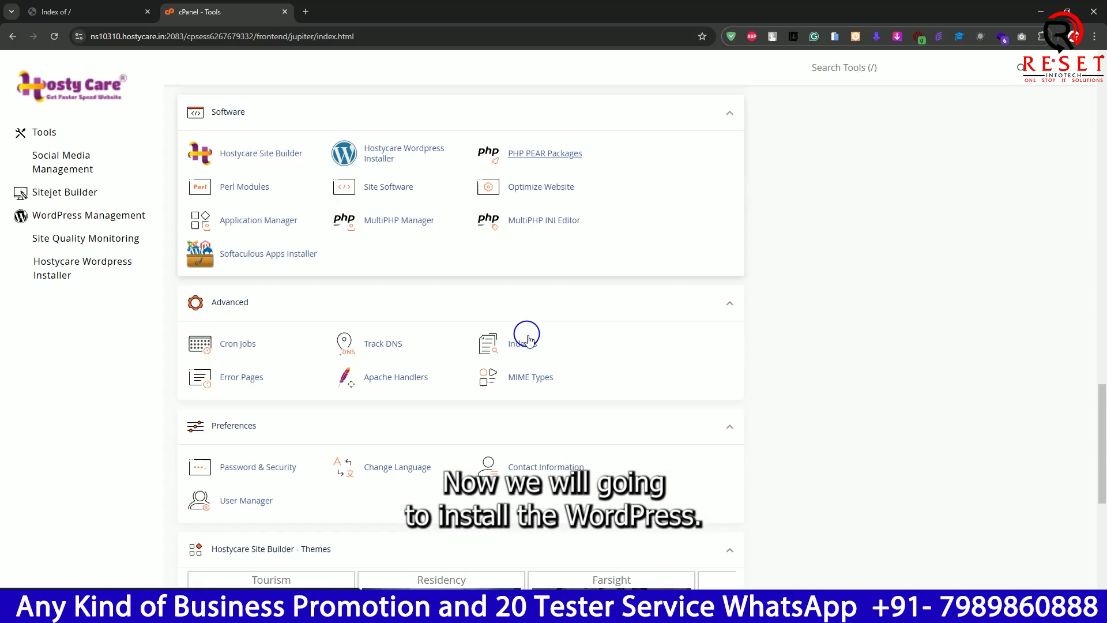
scroll(529, 340, "down", 6)
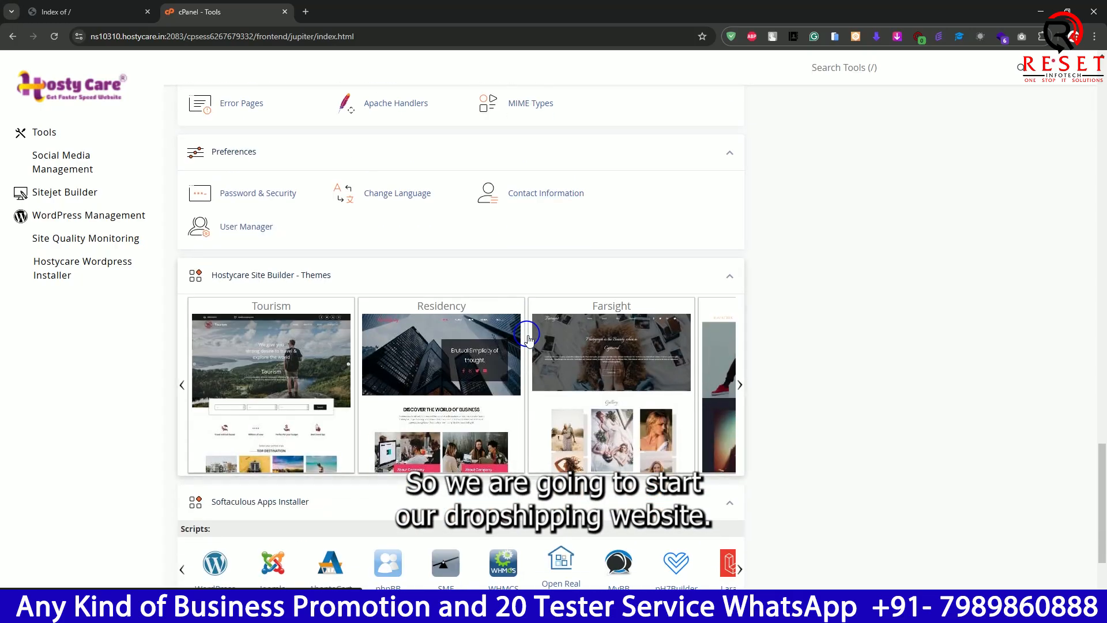
scroll(470, 283, "down", 2)
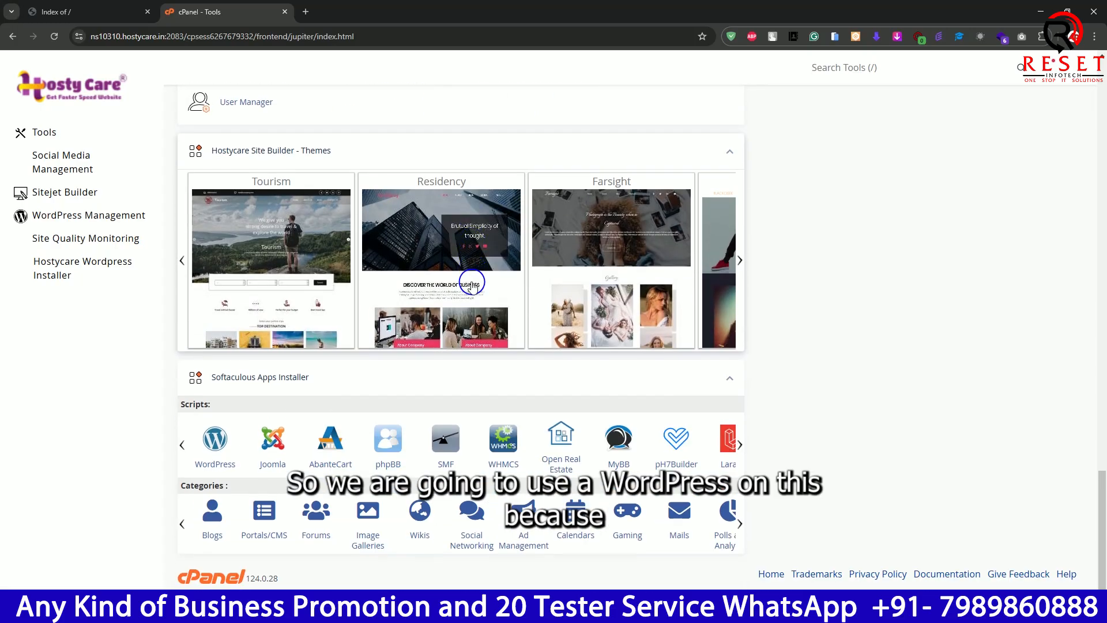
left_click(214, 453)
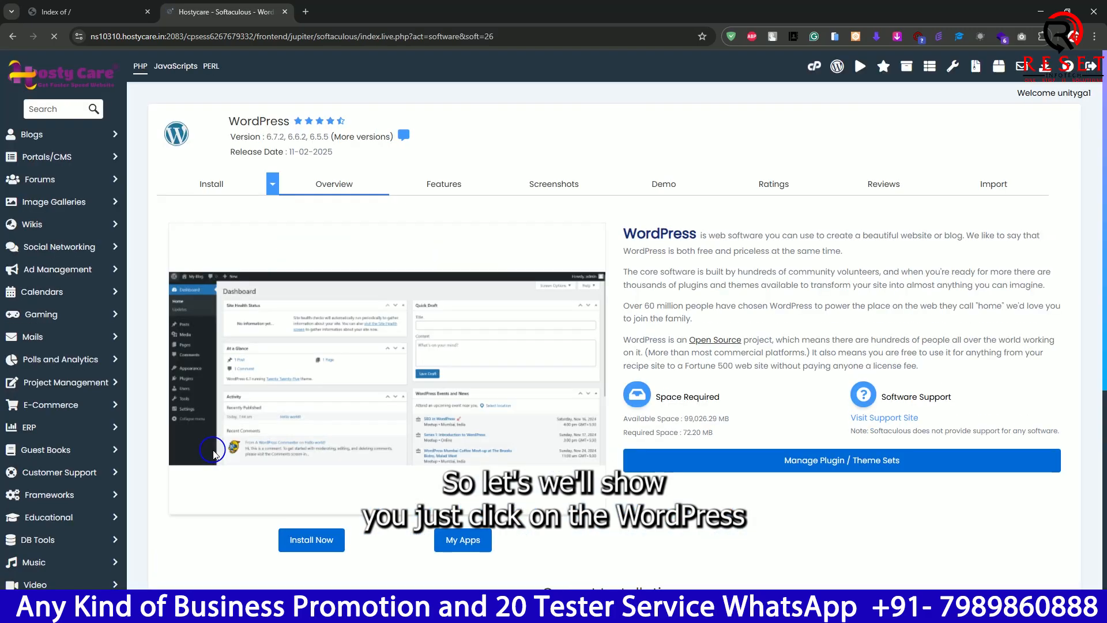
scroll(756, 378, "down", 5)
scroll(756, 309, "up", 4)
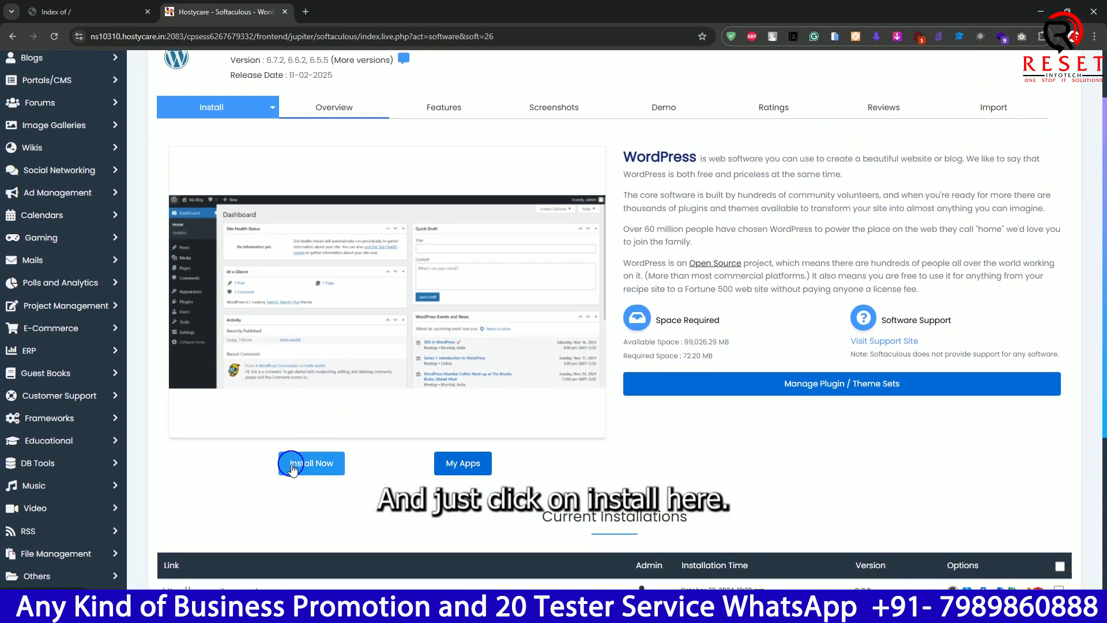
left_click(292, 466)
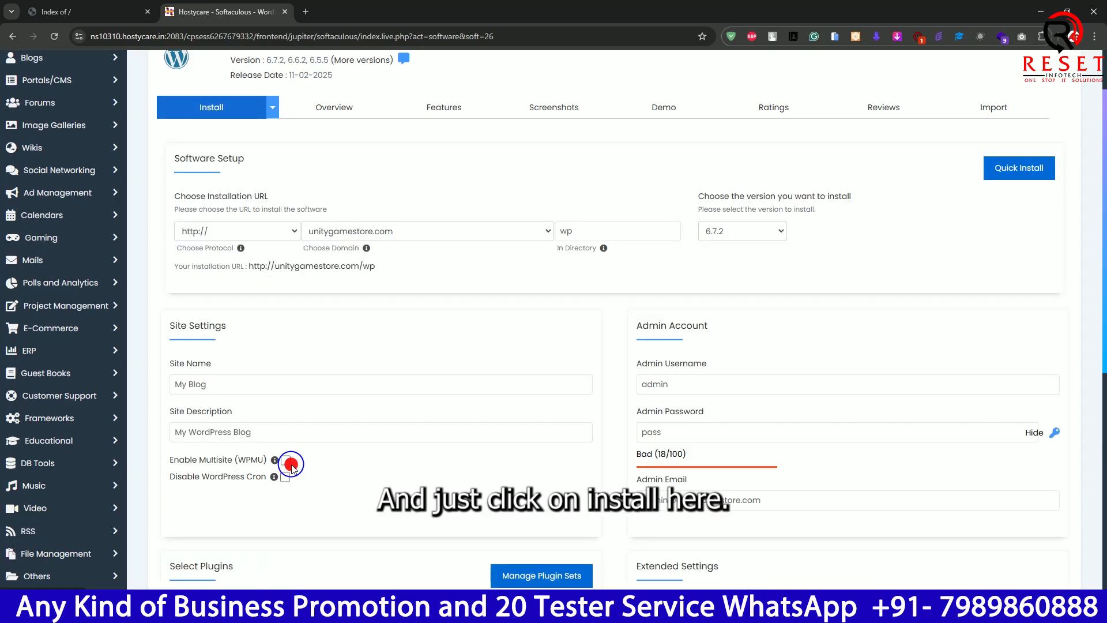
left_click(251, 231)
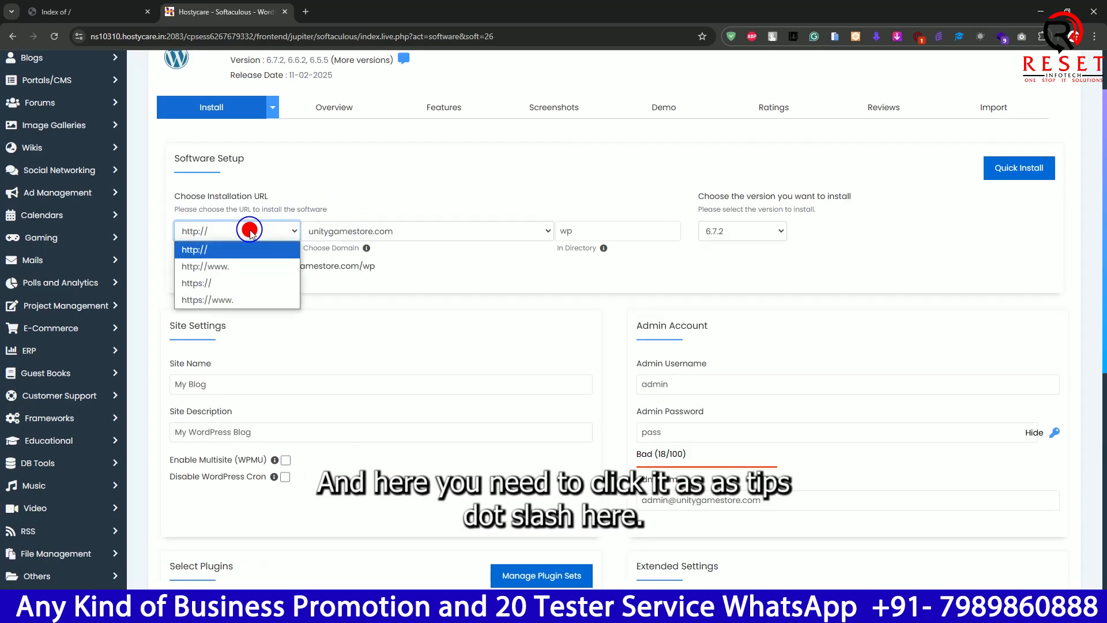
left_click(248, 297)
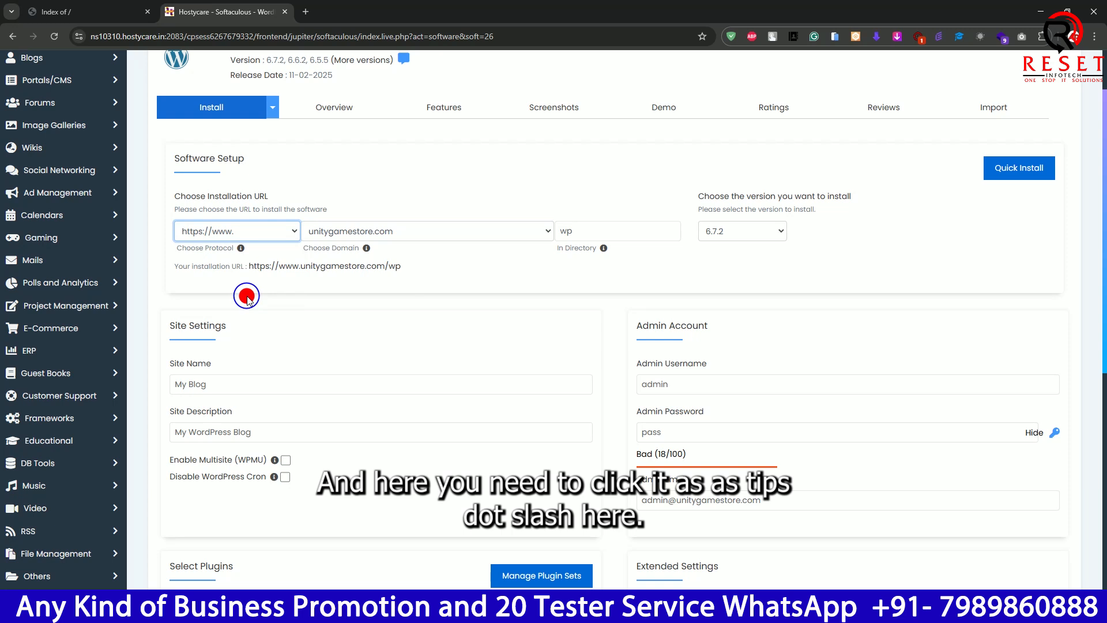
mouse_move(242, 254)
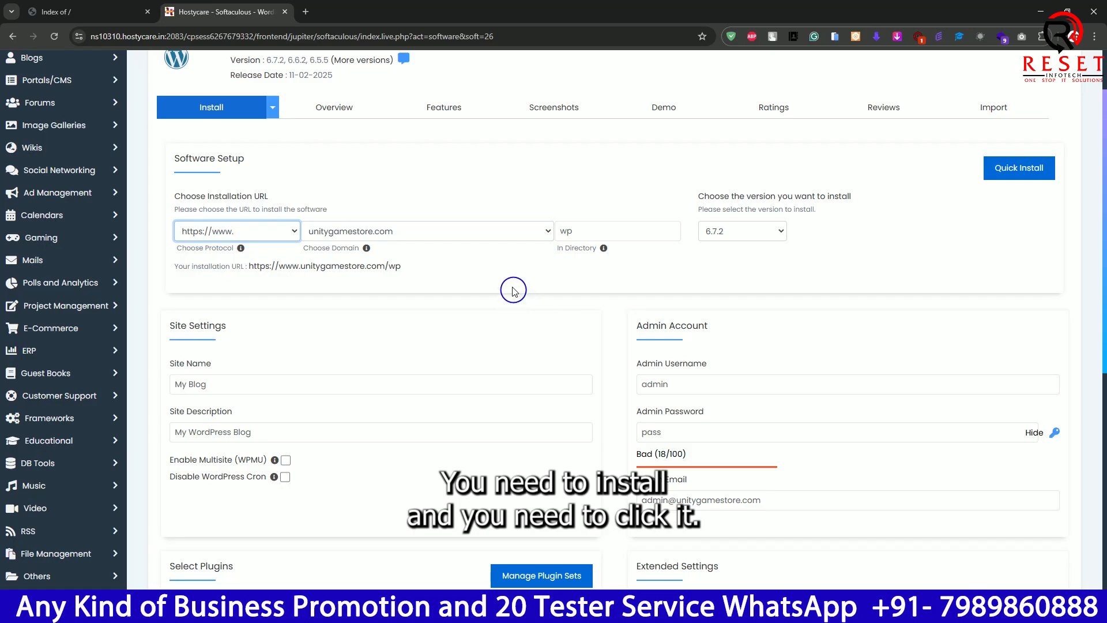
left_click(472, 232)
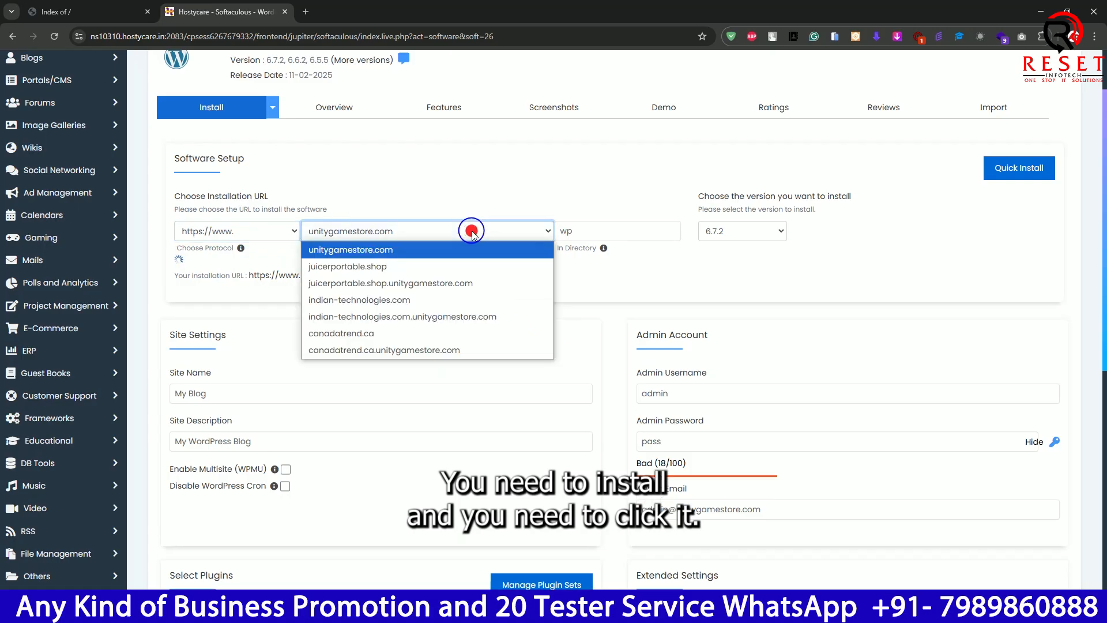
left_click(464, 266)
left_click(590, 234)
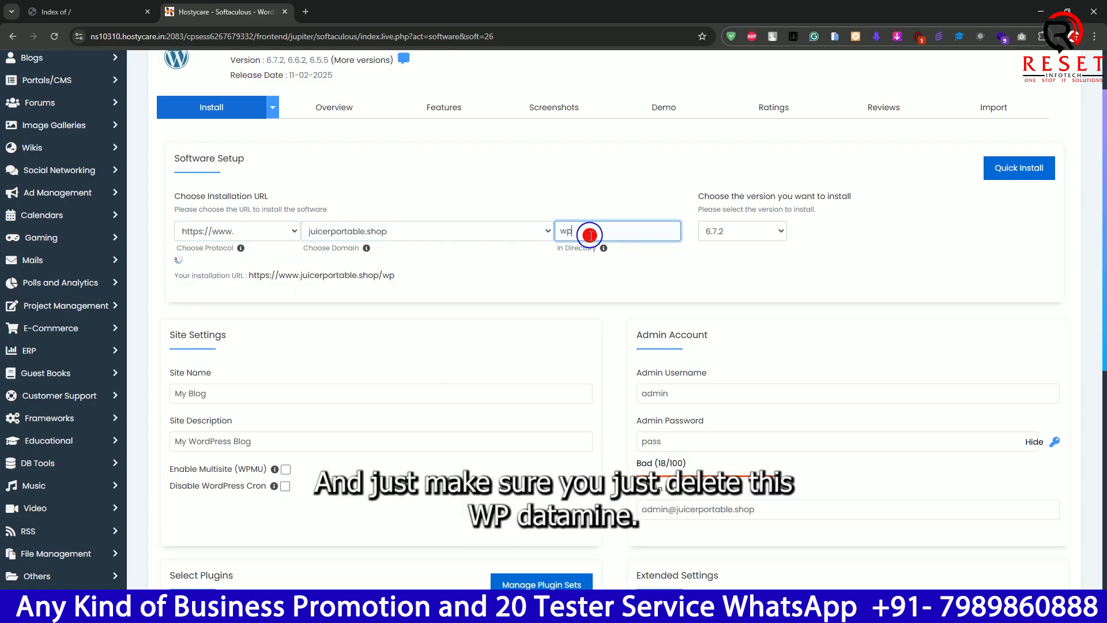
key("BackSpace")
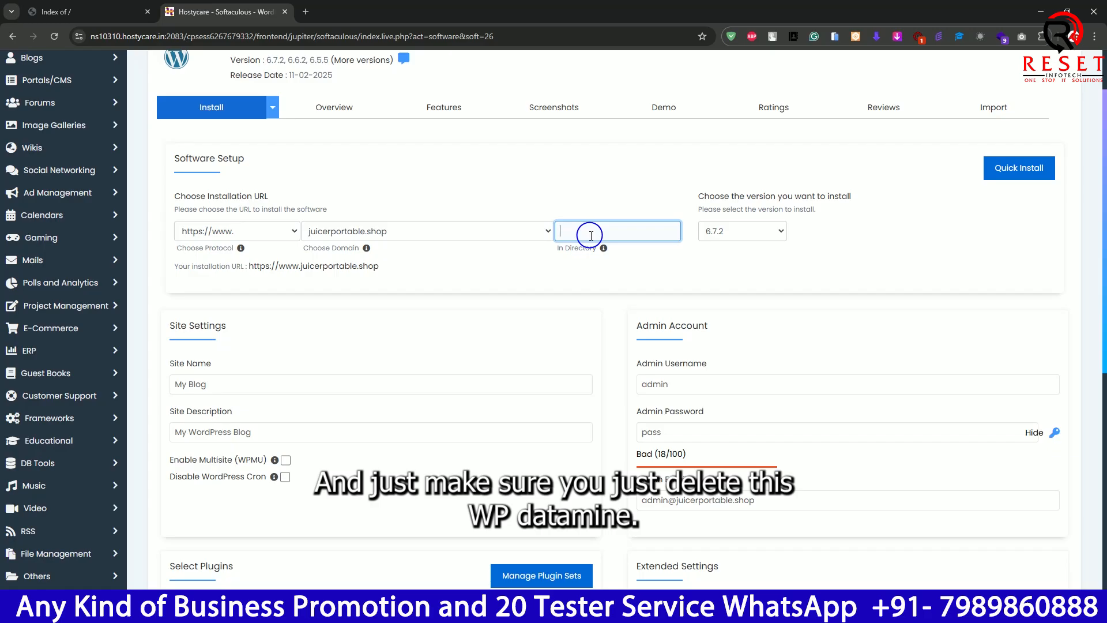
- Check the WordPress versions offered for installation, keeping 6.7.2, and look at the admin username field
left_click(734, 231)
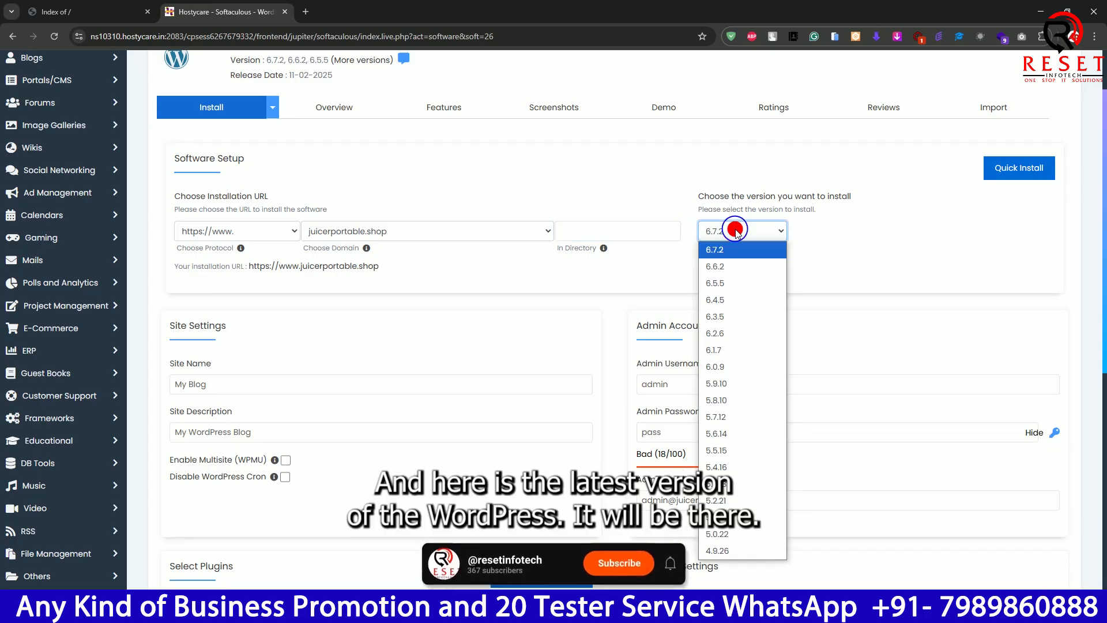
left_click(898, 231)
left_click(685, 387)
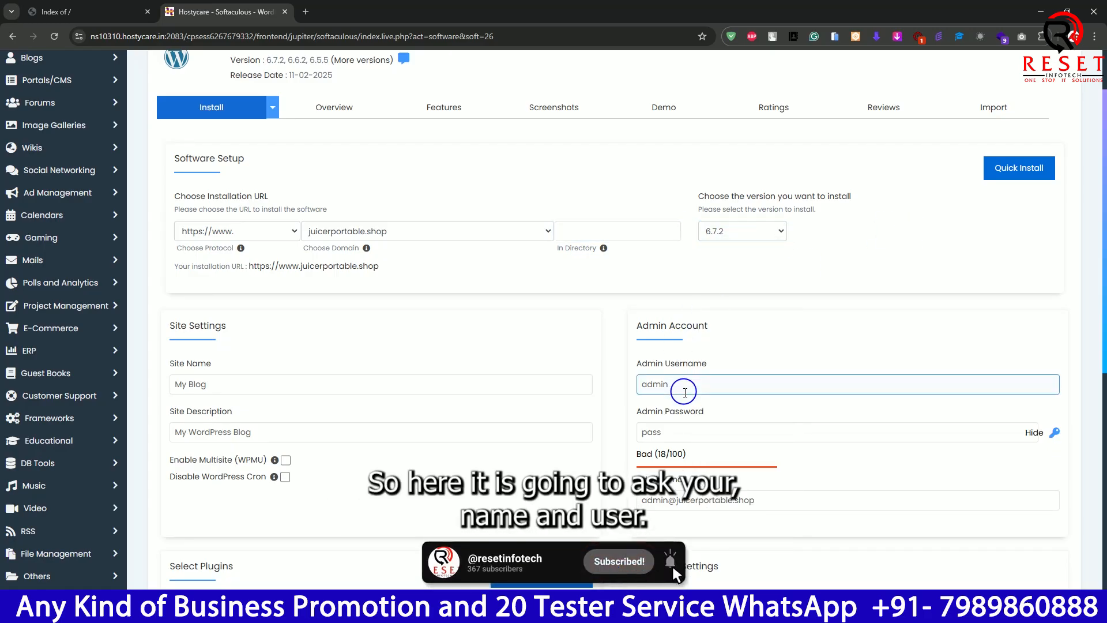
double_click(685, 388)
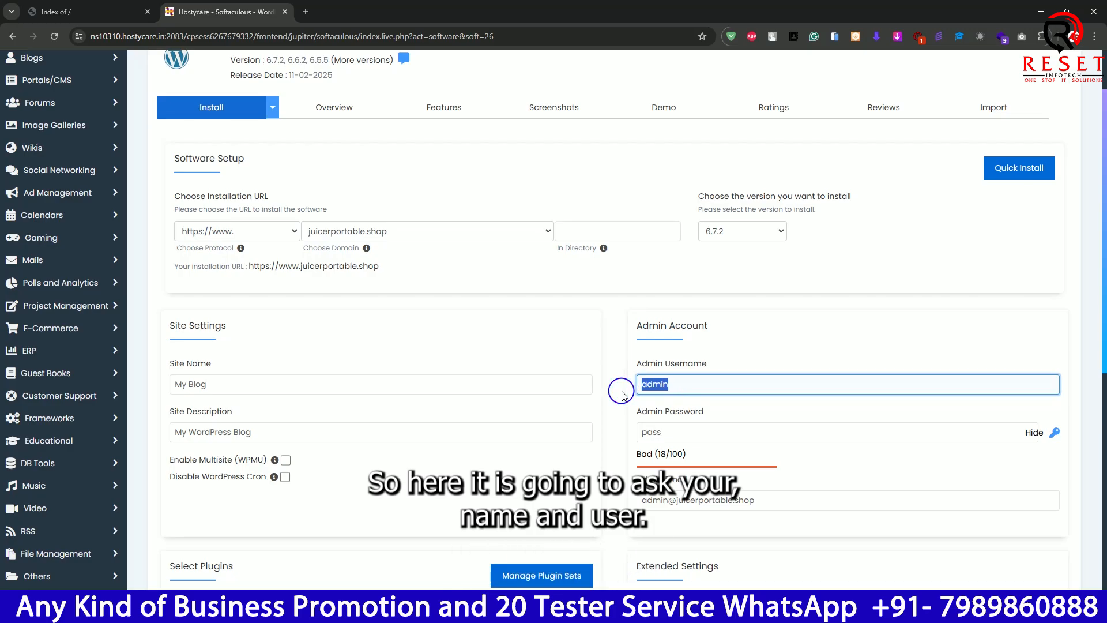
- Set the site name to juicerportable, copied from the domain in the site's browser tab, and keep the default site description
left_click(330, 230)
left_click(345, 229)
left_click(69, 11)
double_click(151, 35)
key("ctrl+c")
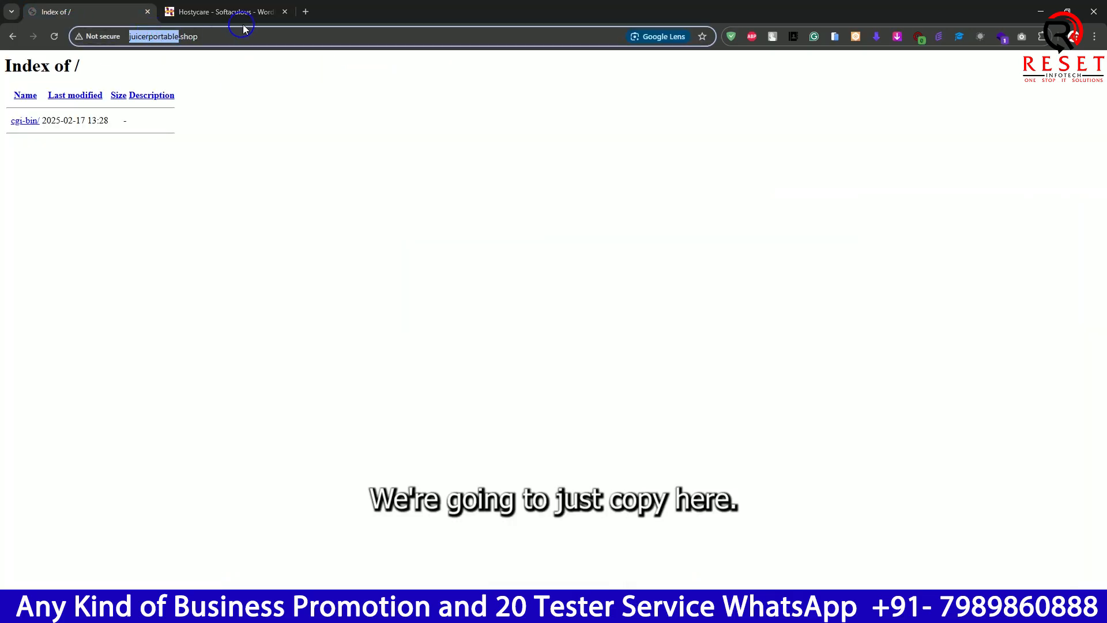
left_click(233, 13)
triple_click(237, 386)
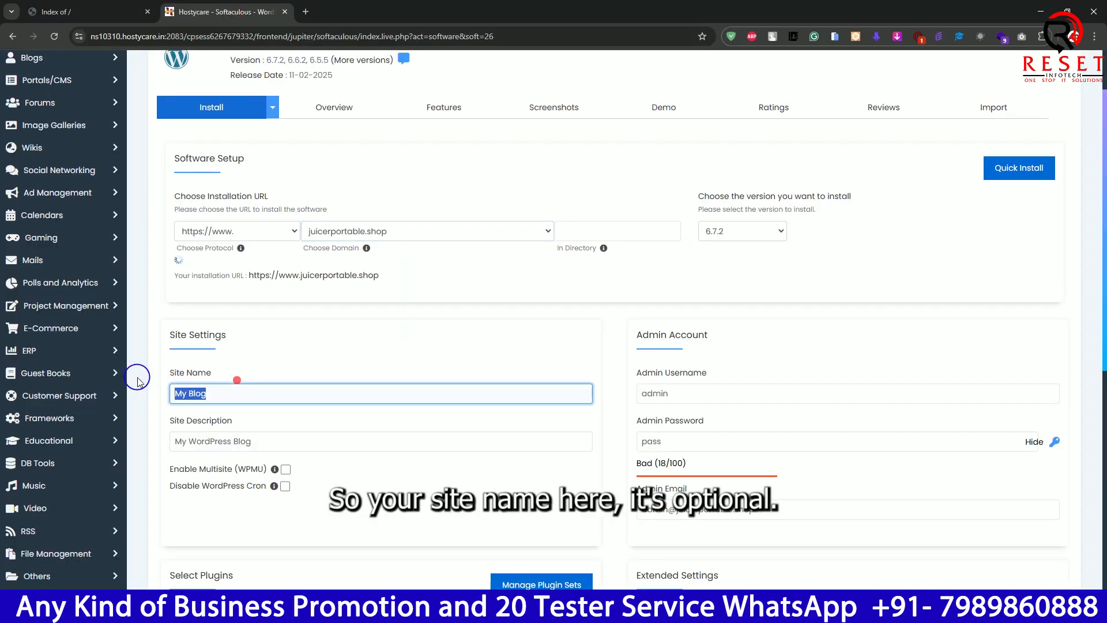
key("ctrl+v")
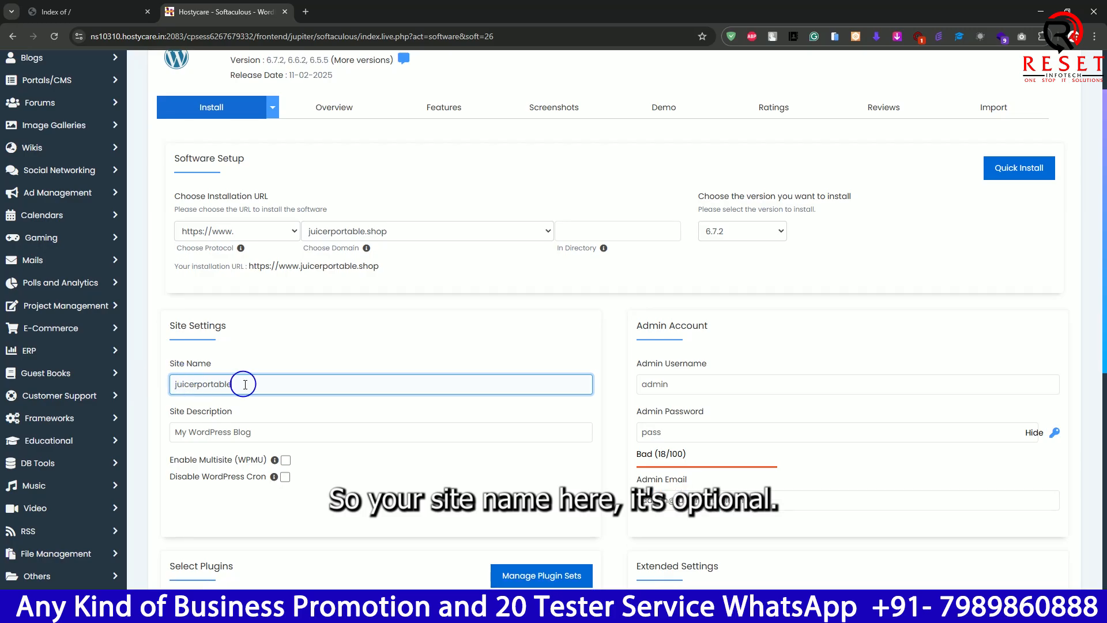
left_click(273, 441)
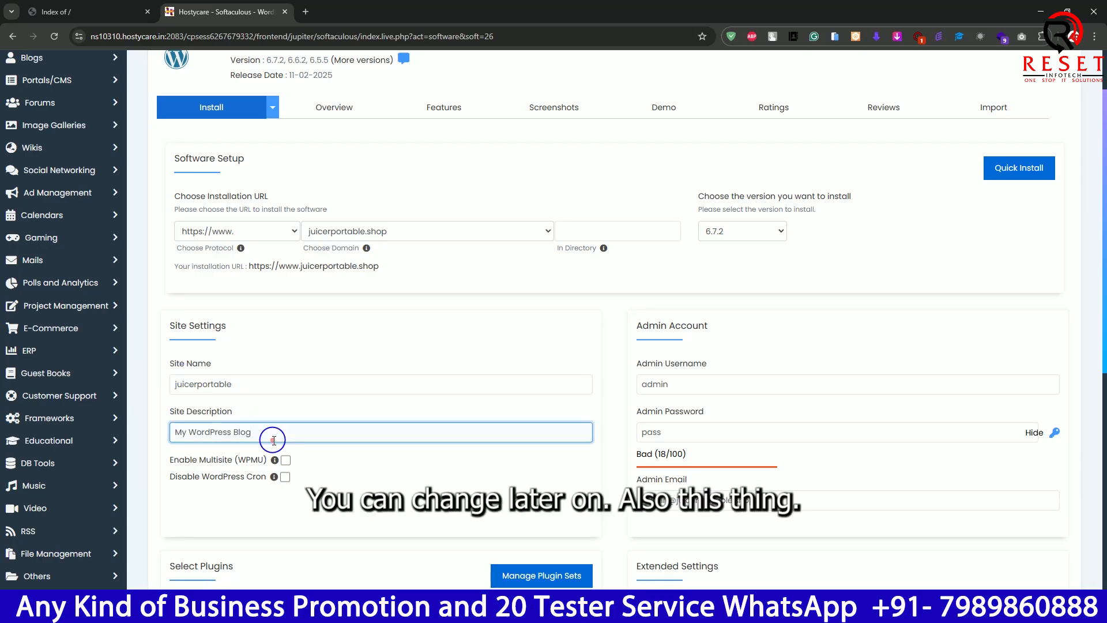
- Enter the admin username and admin password for the WordPress account, keeping the prefilled admin email
left_click(698, 380)
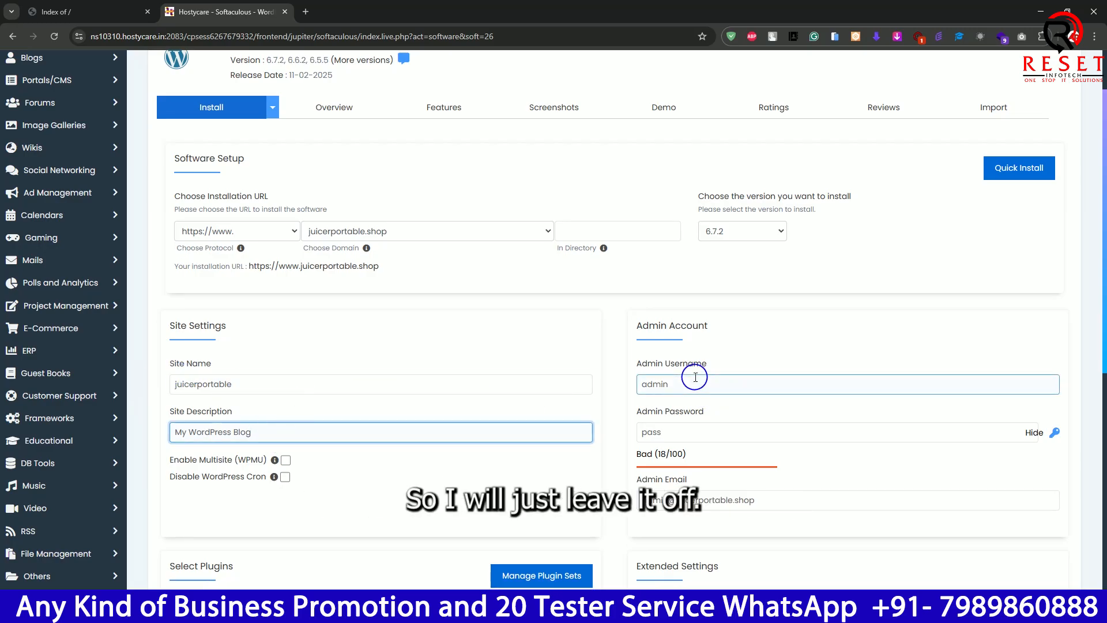
double_click(699, 381)
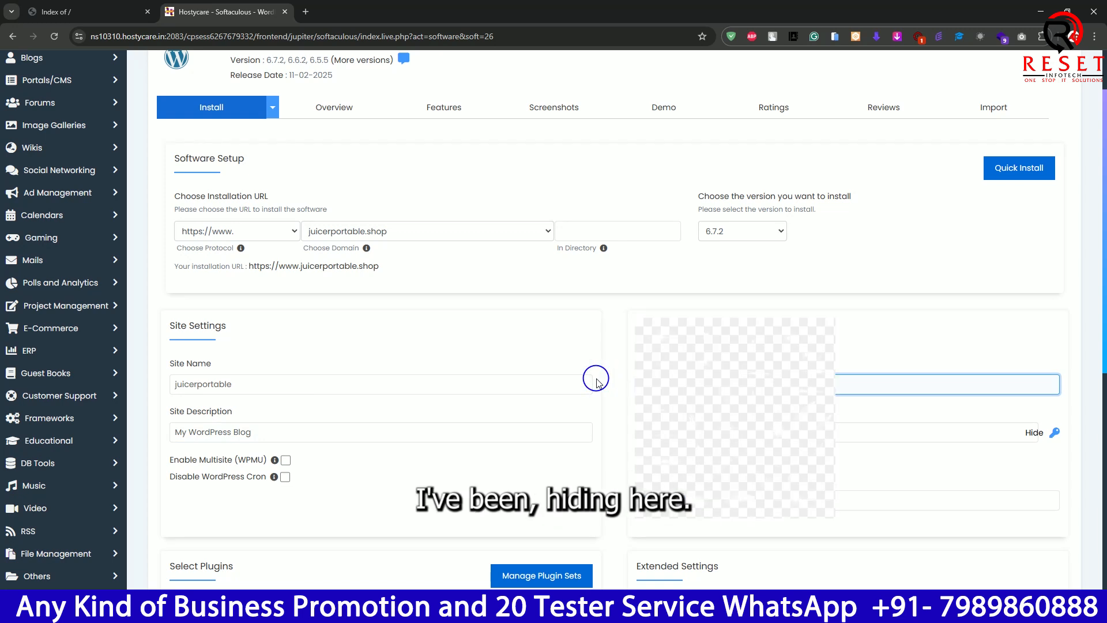
key("Tab")
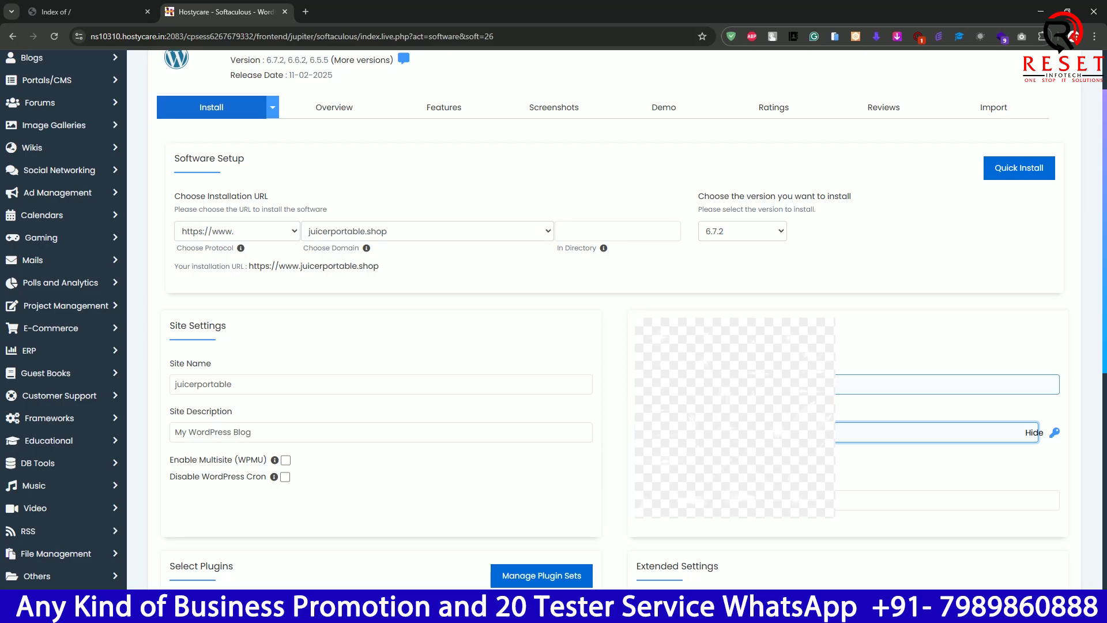
left_click(703, 385)
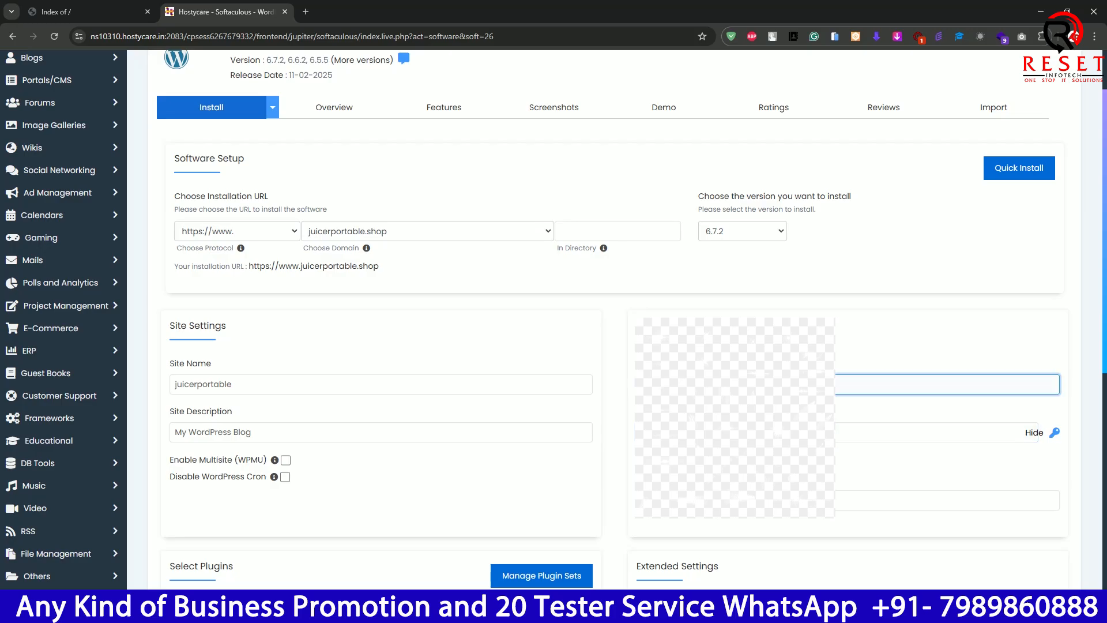
key("Tab")
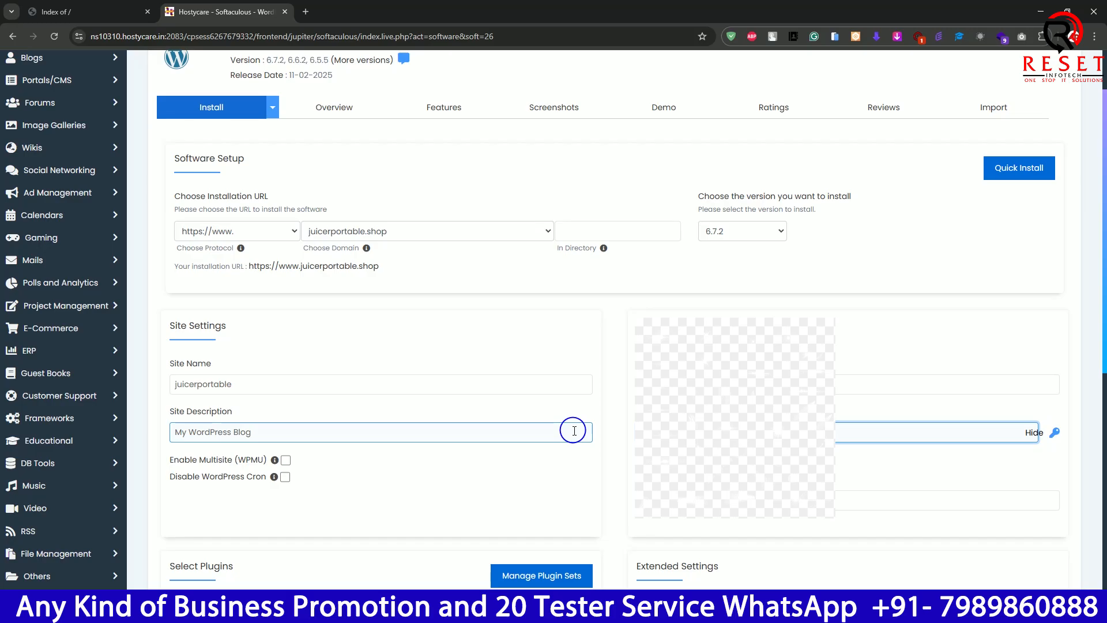
type("********")
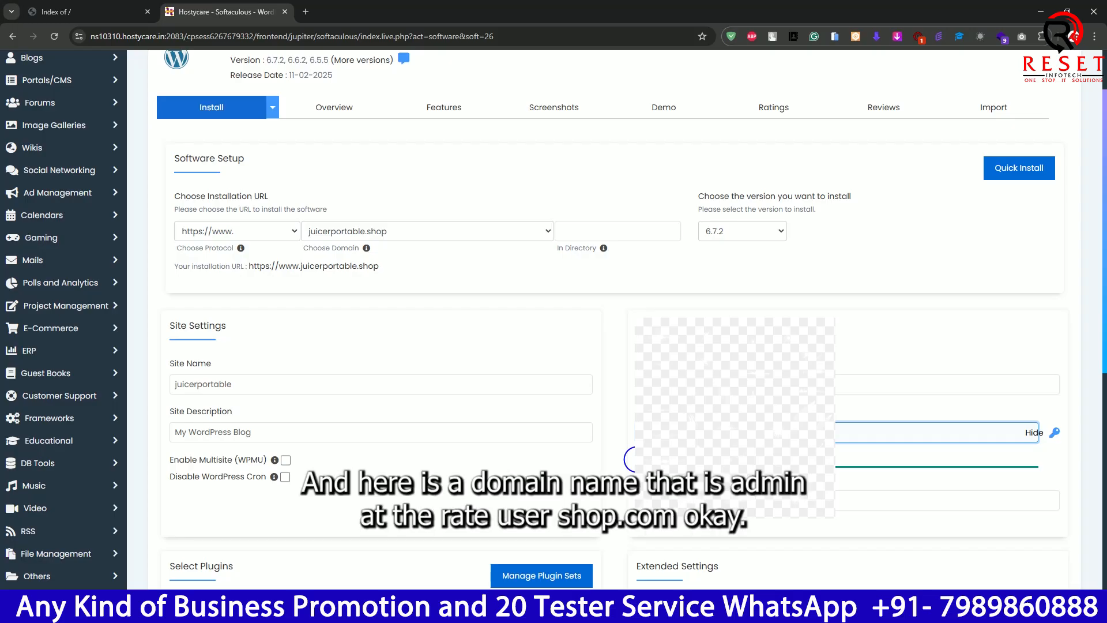
left_click(632, 503)
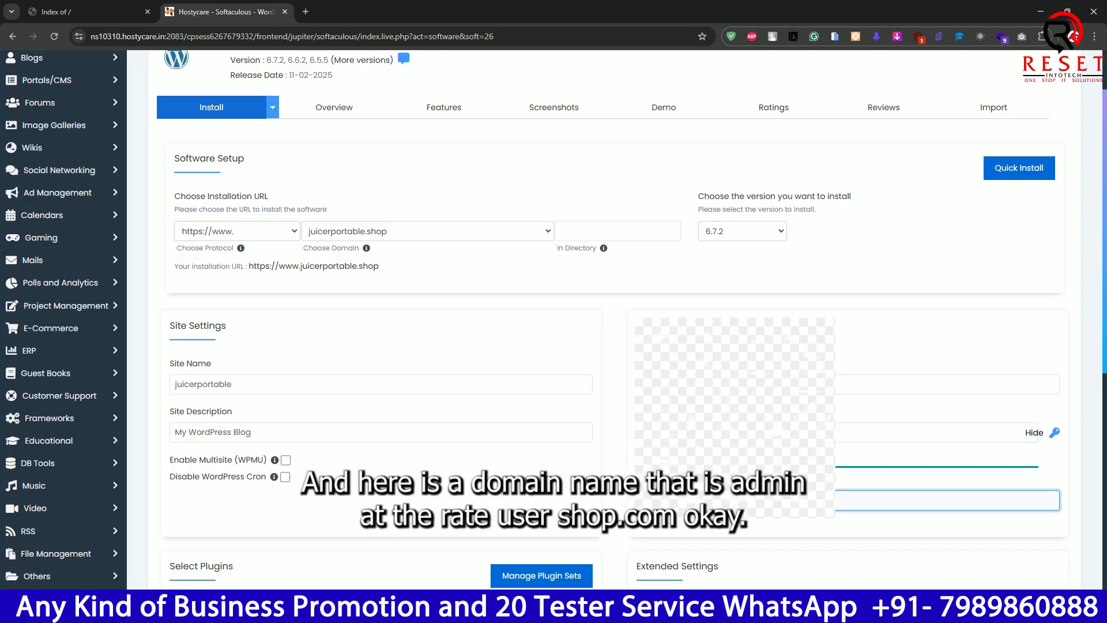
left_click(741, 528)
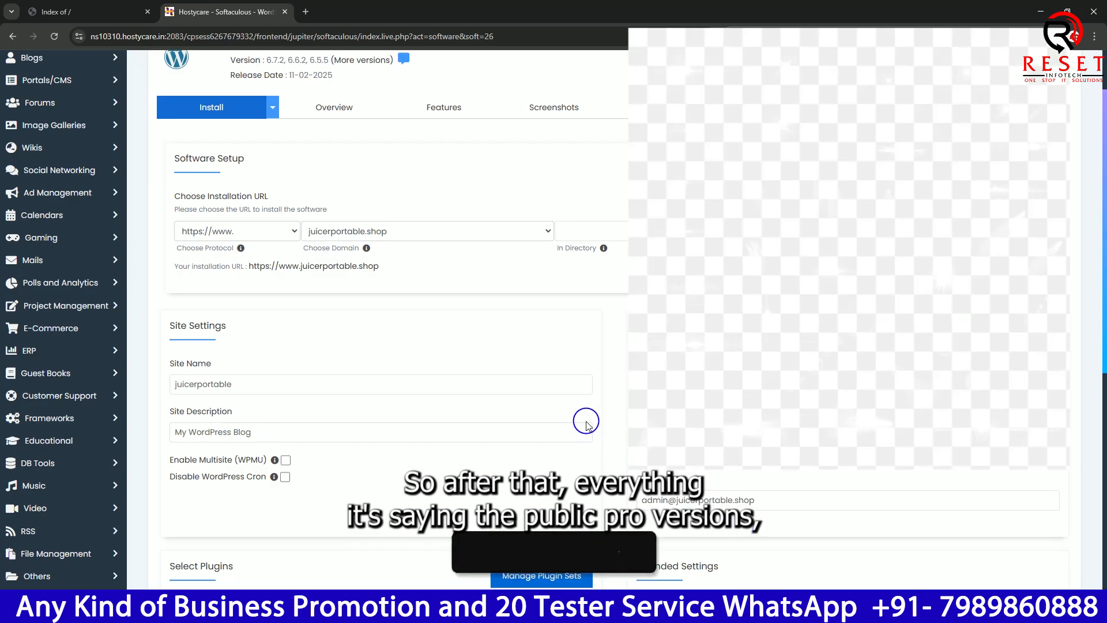
- Deselect the SoftWP, SpeedyCache, Loginizer, GoSMTP, Pagelayer, SiteSEO and Backuply plugins so that no plugin is installed
scroll(586, 420, "down", 7)
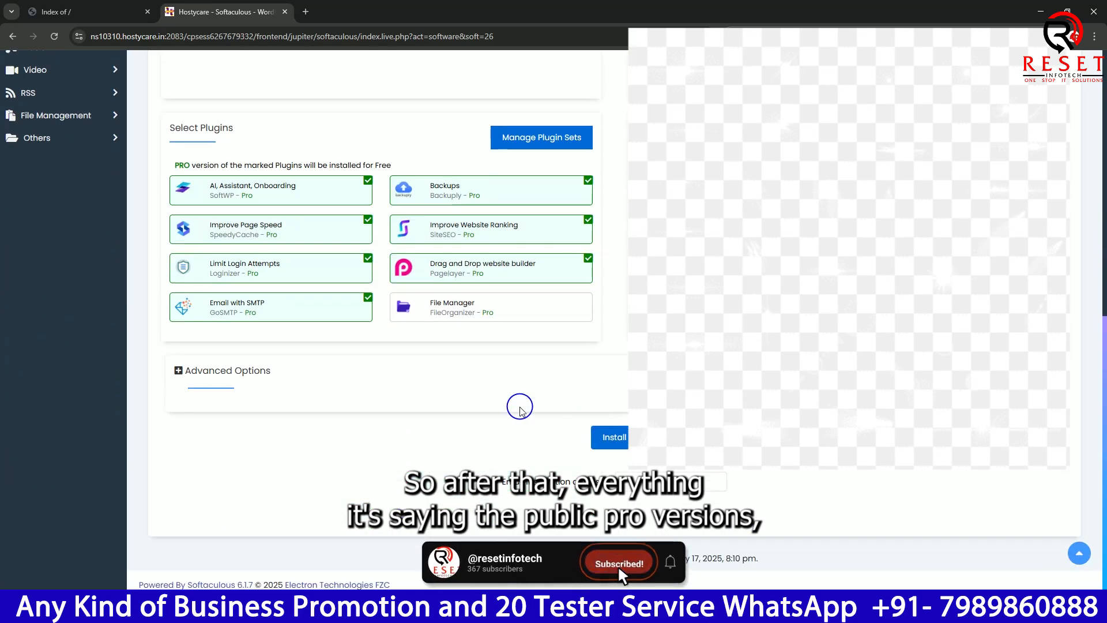
scroll(519, 408, "up", 1)
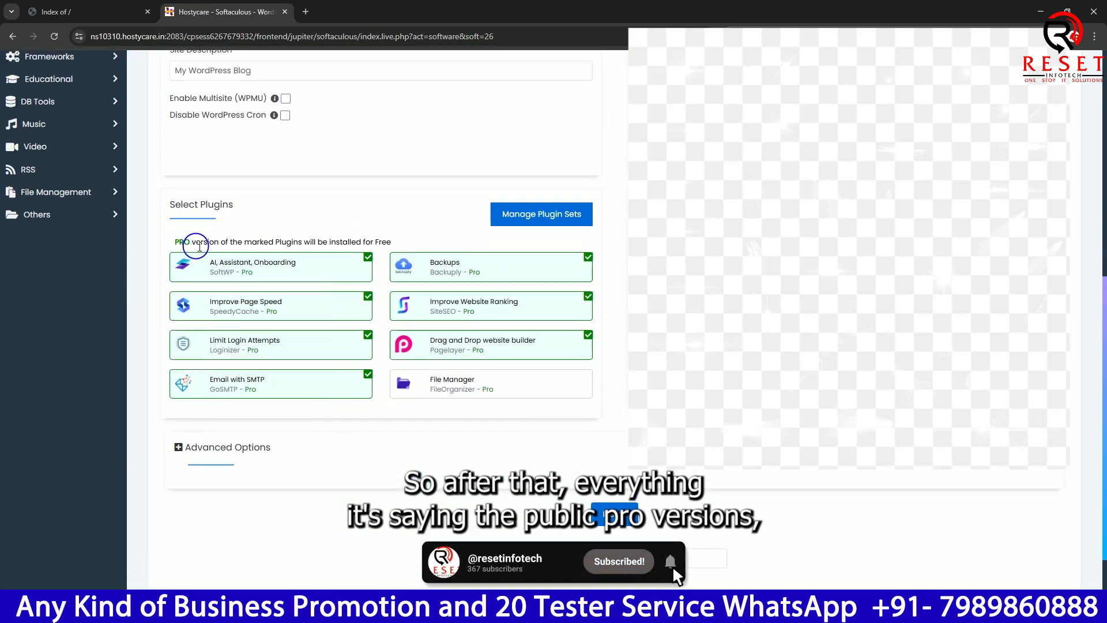
mouse_move(482, 277)
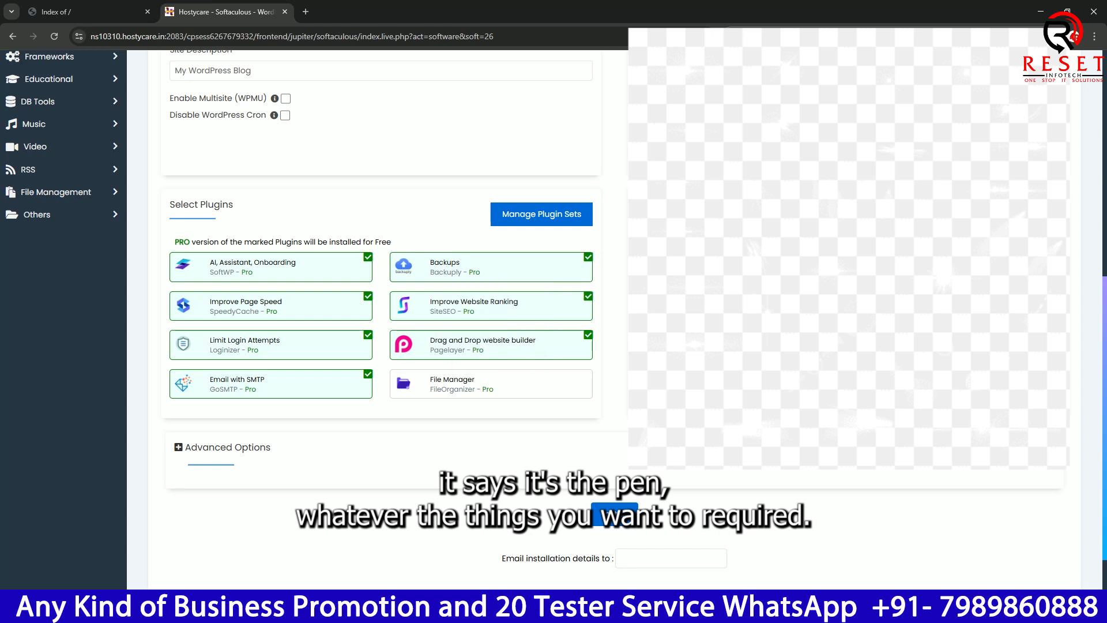
left_click(368, 257)
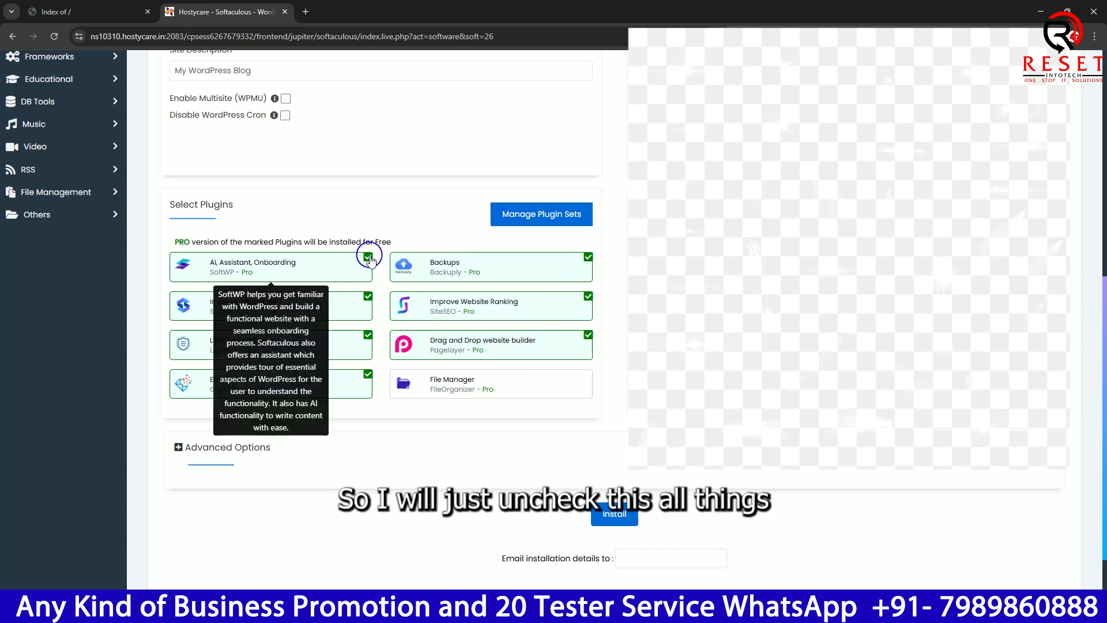
left_click(367, 300)
left_click(367, 336)
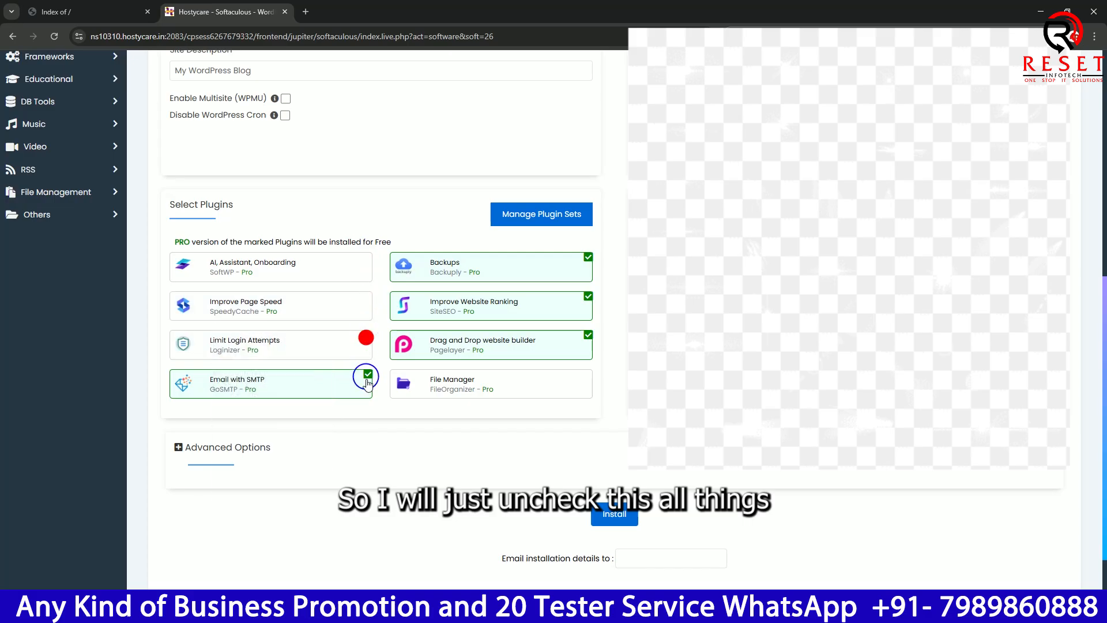
left_click(368, 374)
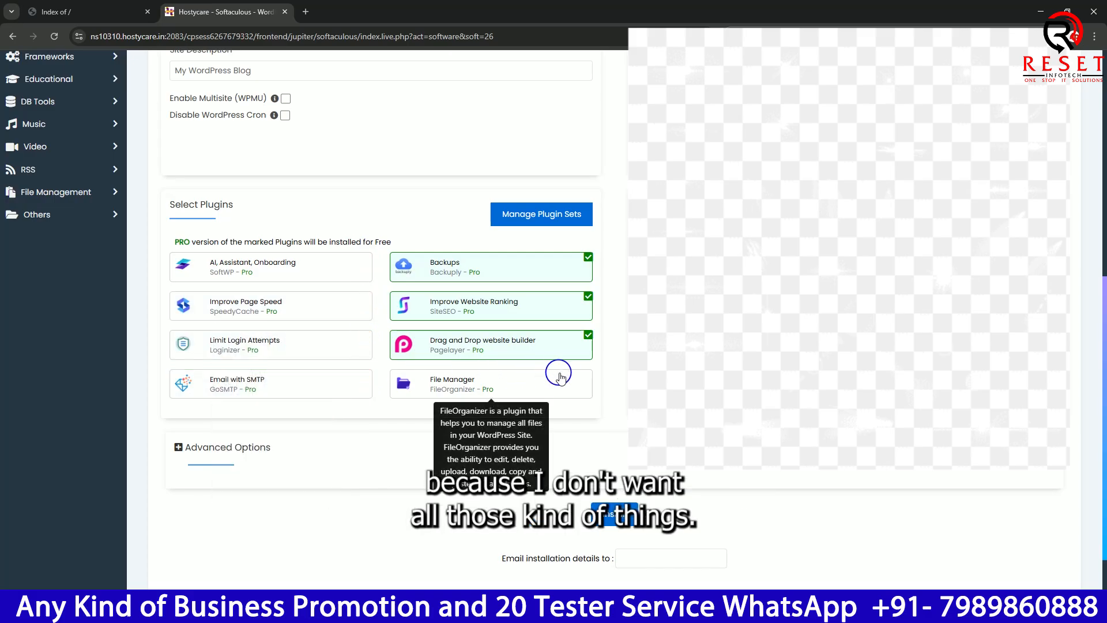
left_click(589, 336)
left_click(588, 296)
left_click(588, 257)
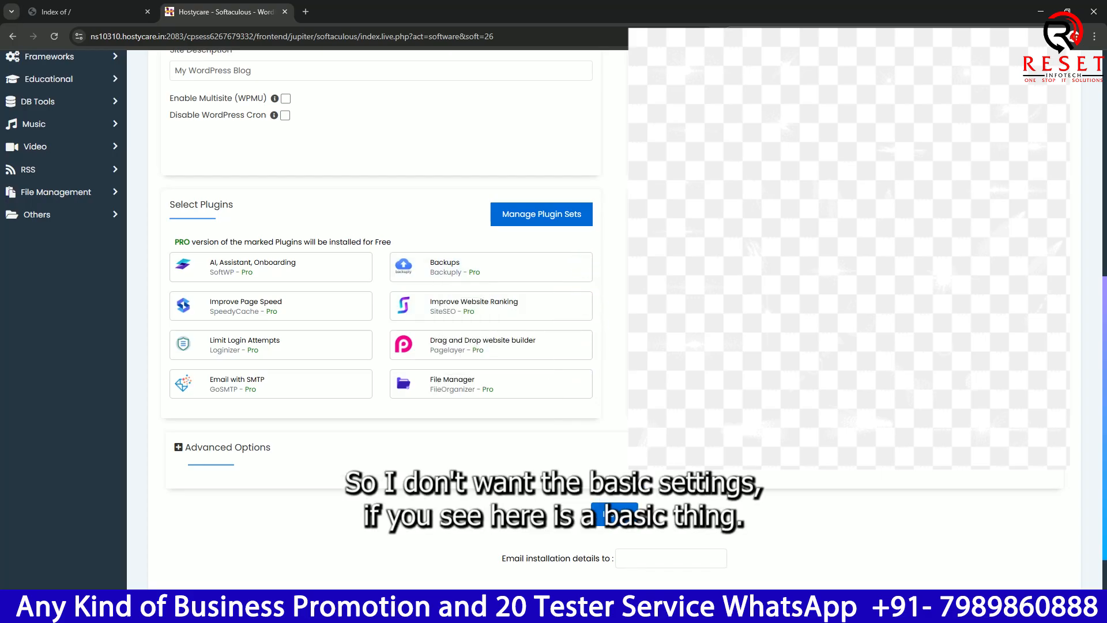
- Look over the Advanced Options without changing them and start the WordPress installation
left_click(179, 448)
left_click(179, 448)
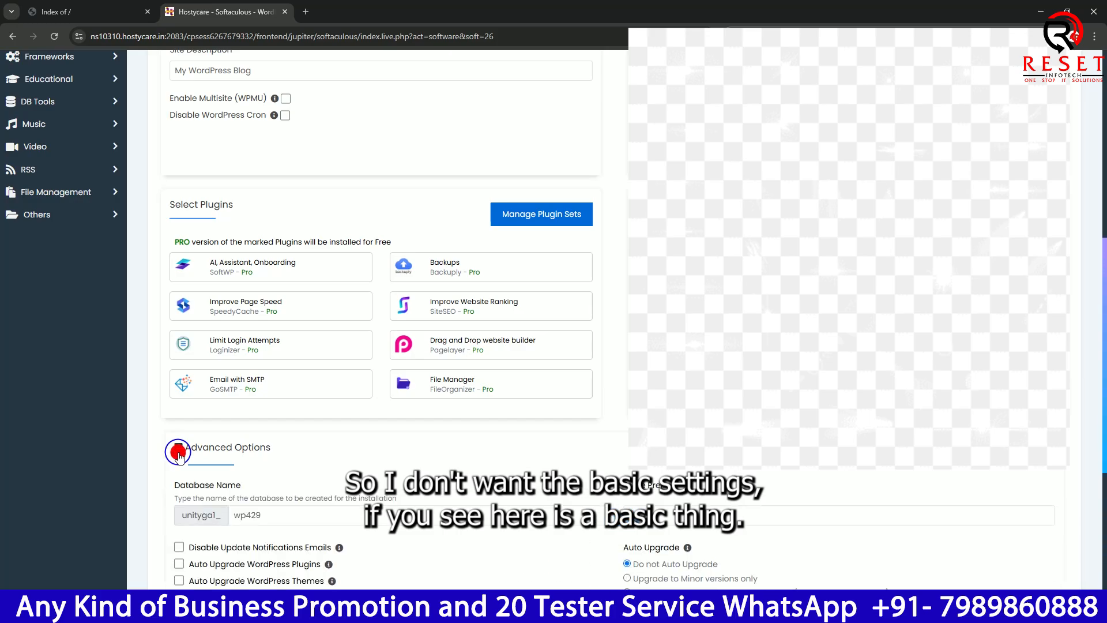
scroll(380, 317, "up", 4)
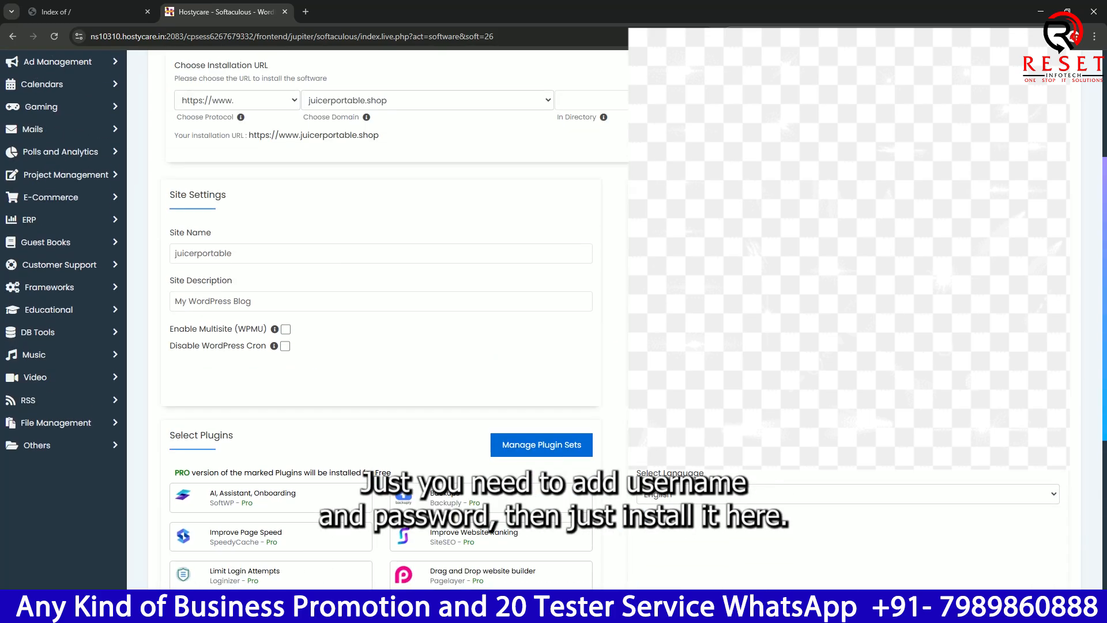
scroll(579, 384, "down", 5)
left_click(615, 439)
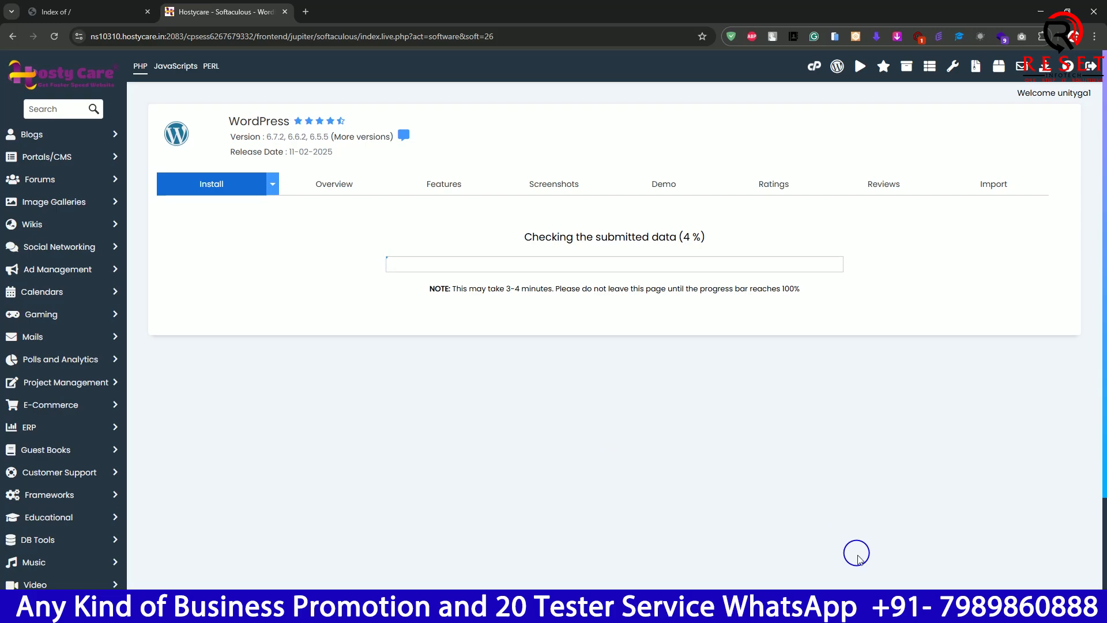
left_click(953, 611)
left_click(934, 588)
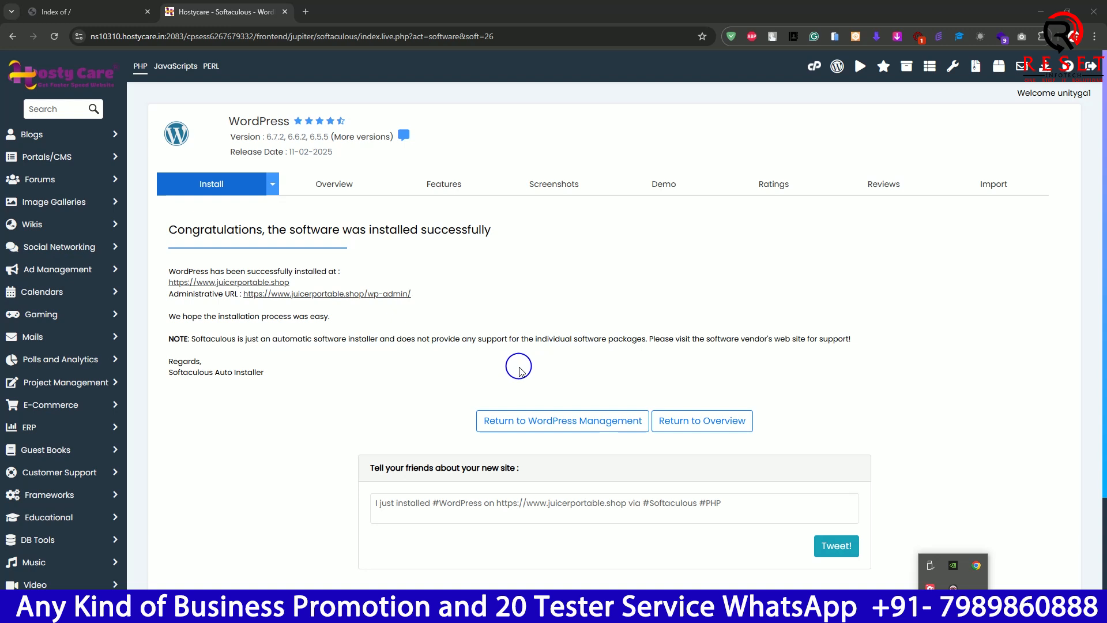
left_click(511, 370)
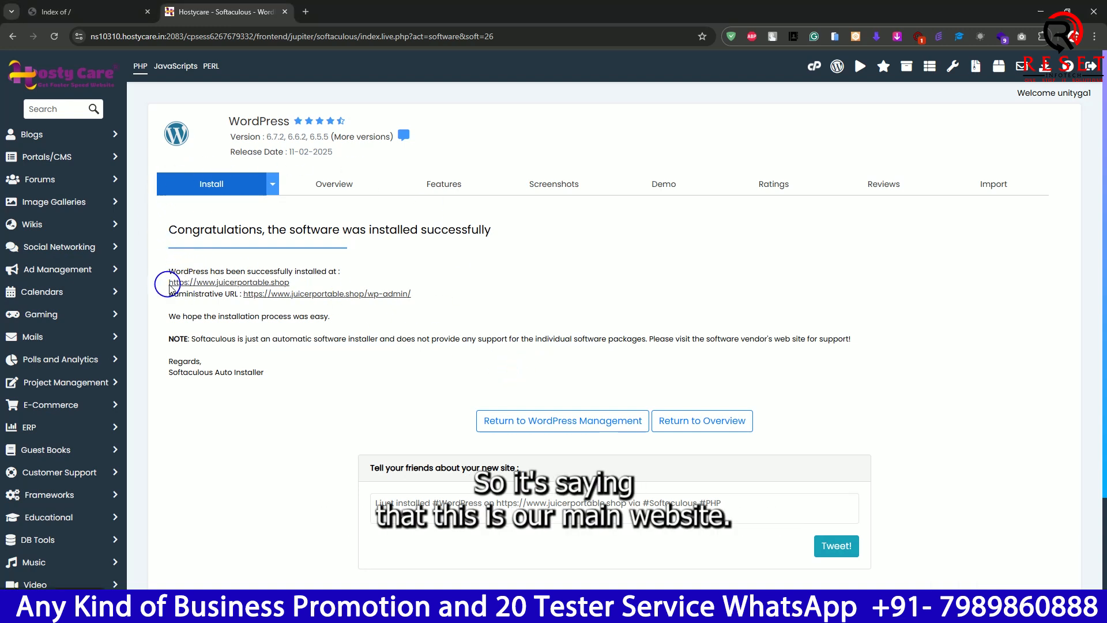
right_click(259, 283)
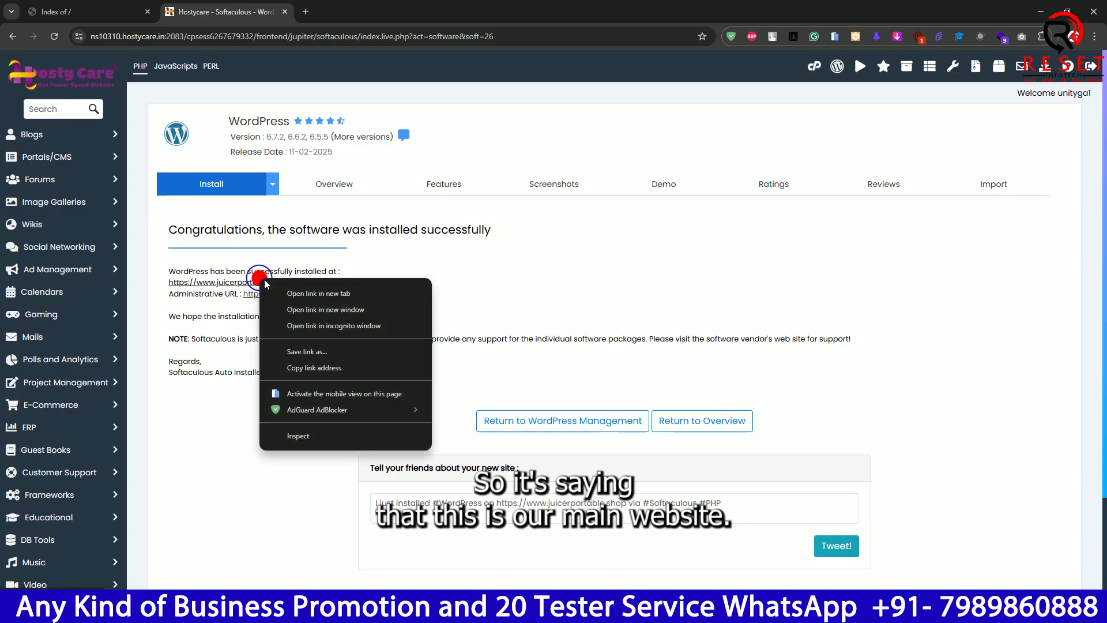
left_click(300, 292)
left_click(369, 10)
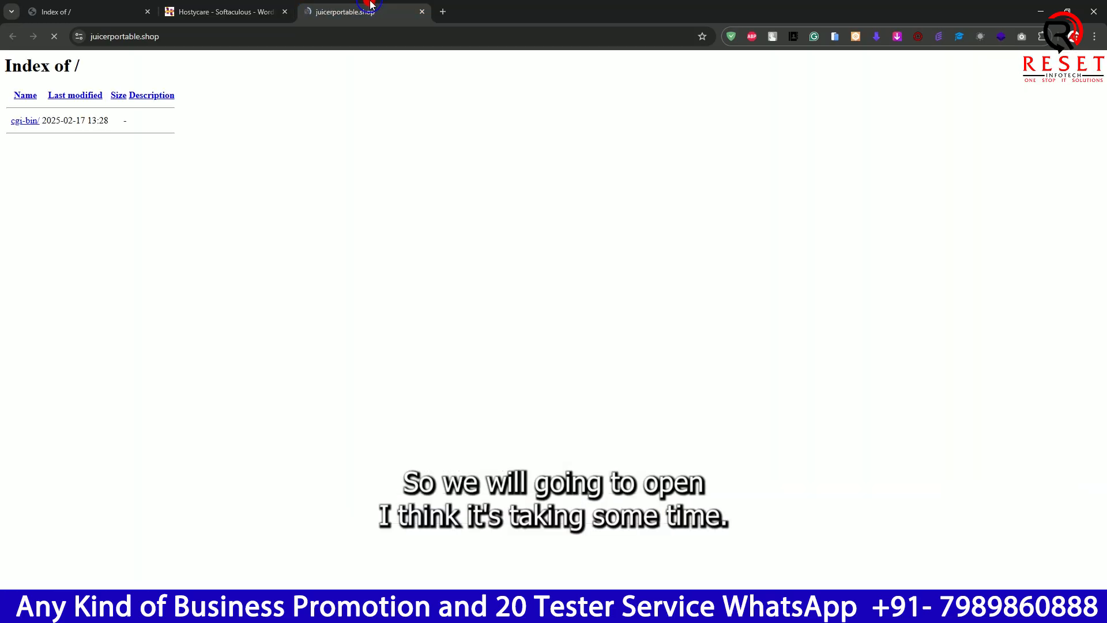
left_click(364, 38)
key("Return")
left_click(364, 38)
key("Return")
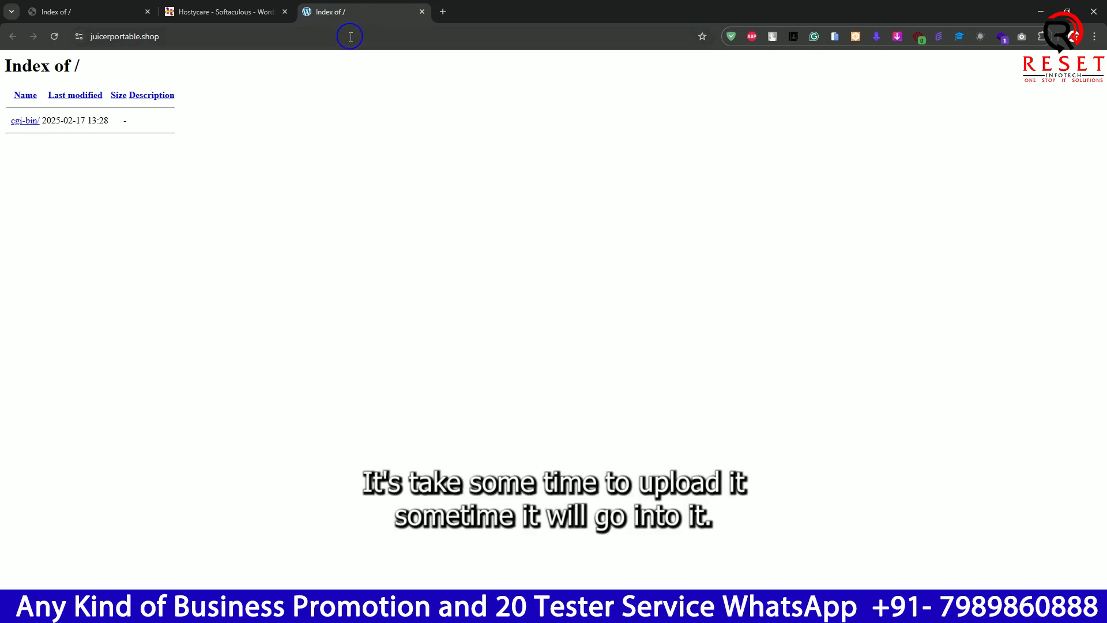
left_click(181, 14)
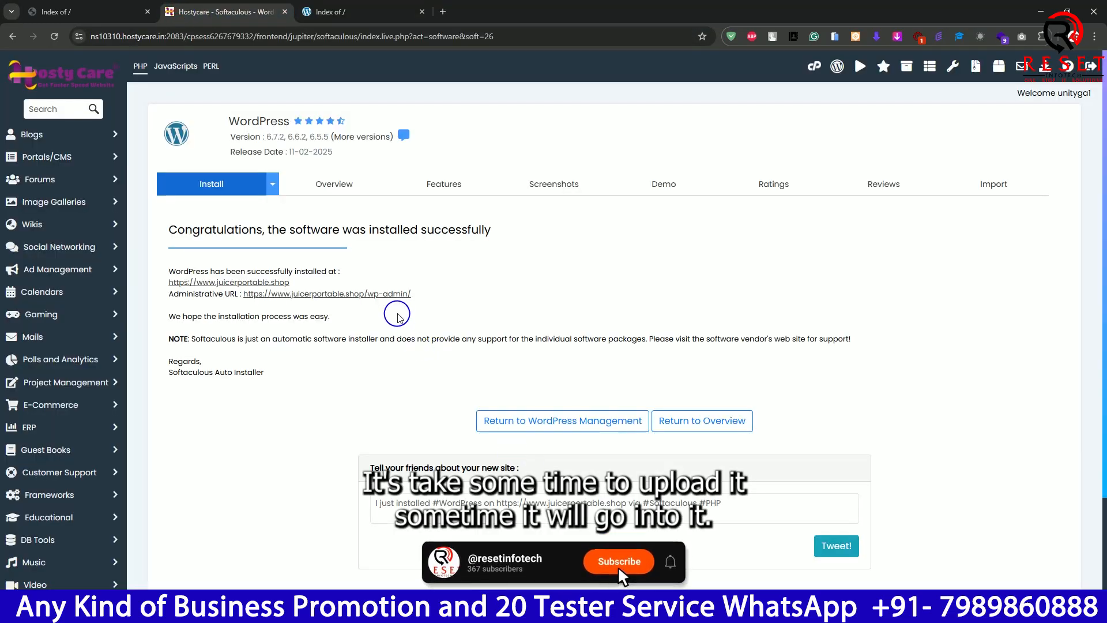
left_click(390, 296)
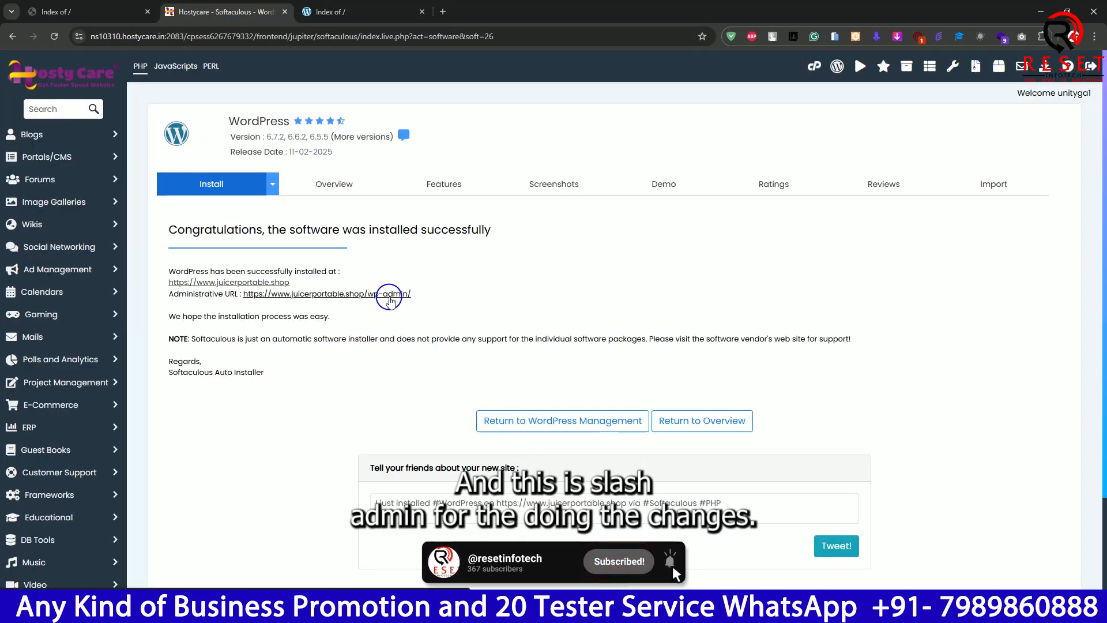
right_click(390, 296)
left_click(410, 305)
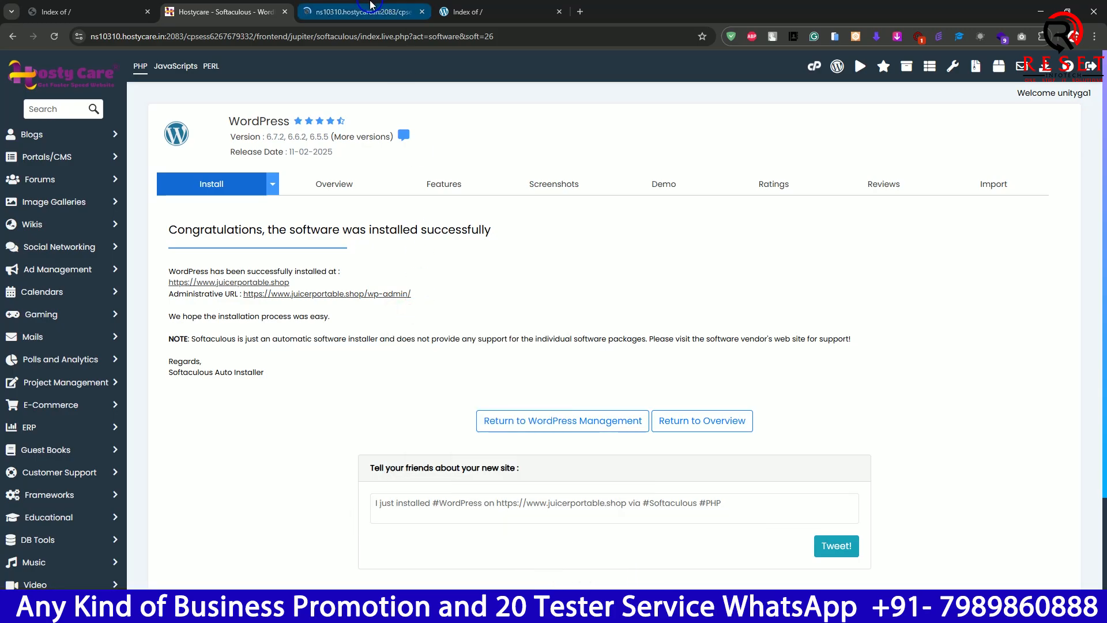
left_click(363, 12)
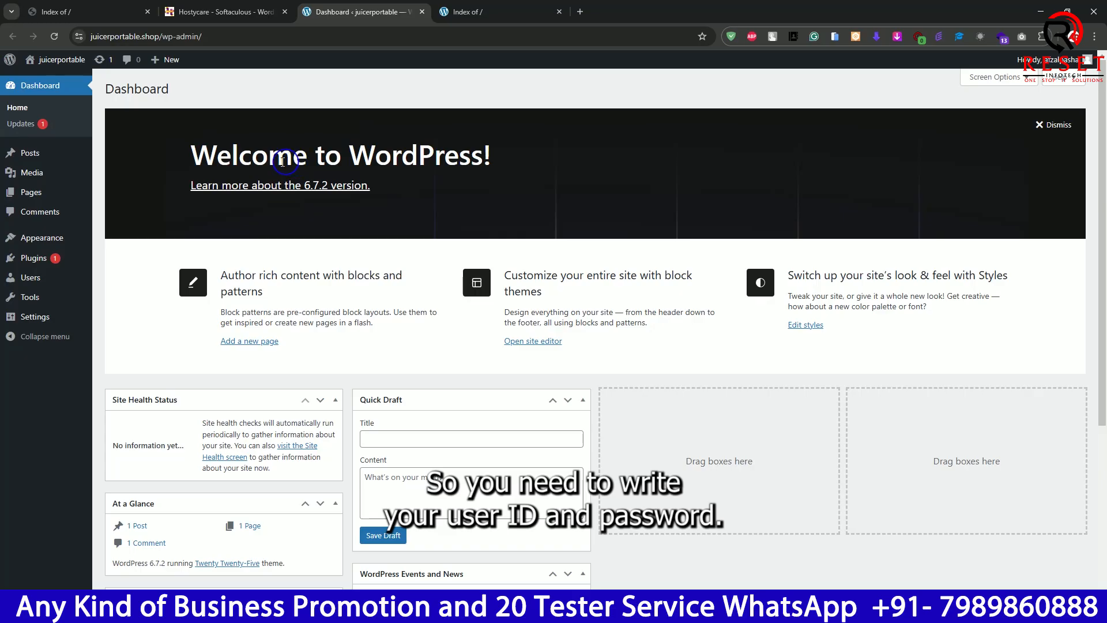
- Reload juicerportable.shop in its own browser tab to check whether the WordPress site loads, and close that tab
left_click(464, 11)
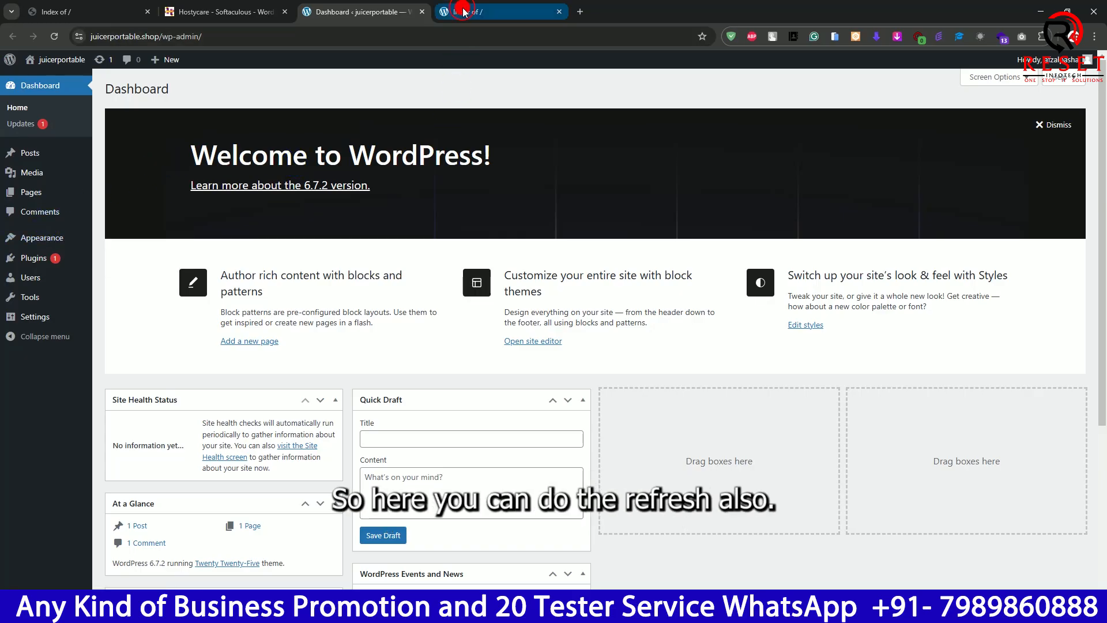
left_click(312, 33)
key("Return")
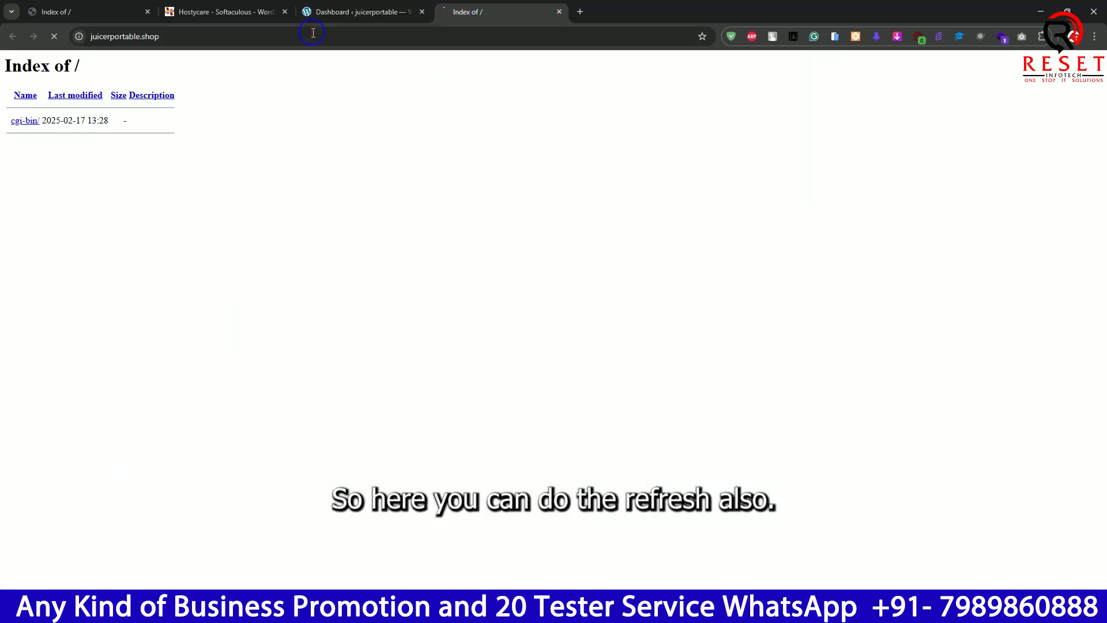
left_click(563, 13)
- Visit the site from the WordPress dashboard in a new browser tab, check its front page, and close the tab
mouse_move(57, 59)
right_click(48, 77)
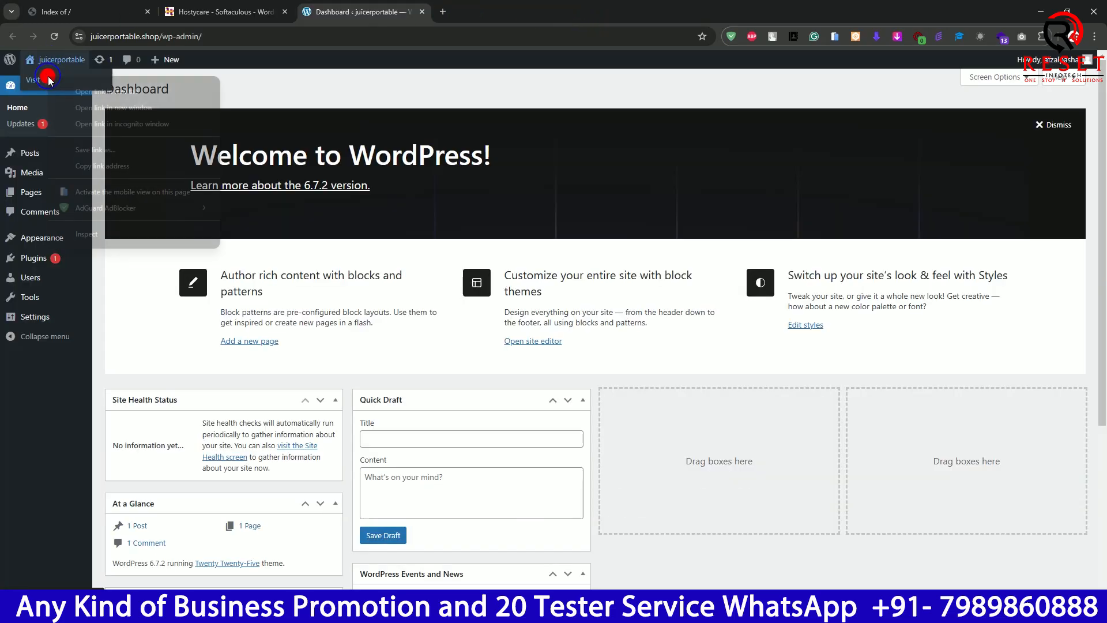
left_click(86, 93)
left_click(518, 18)
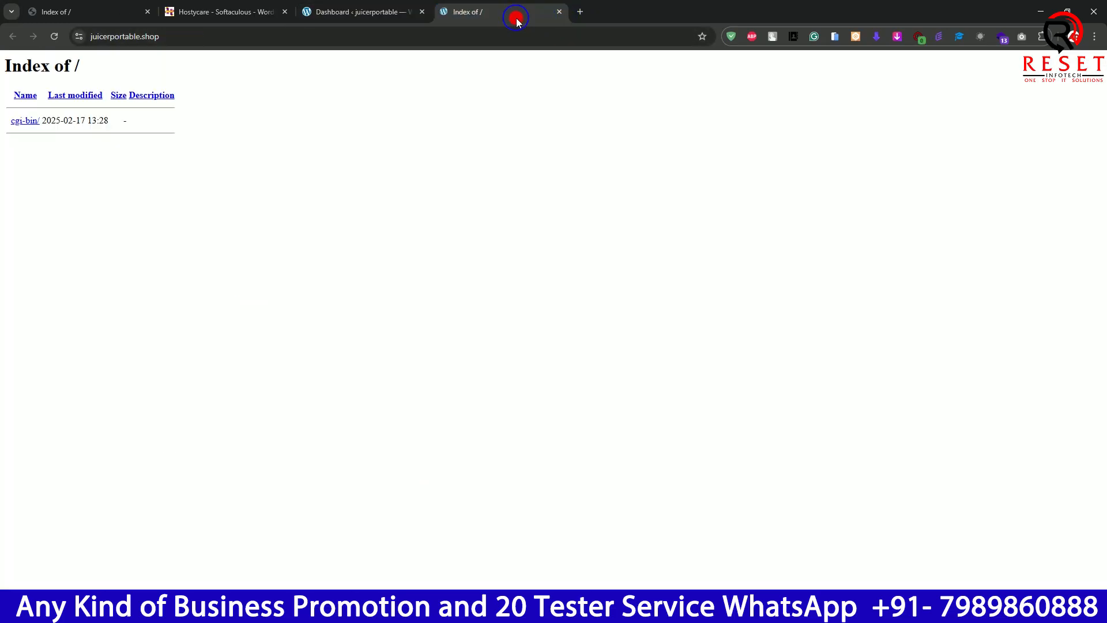
left_click(559, 11)
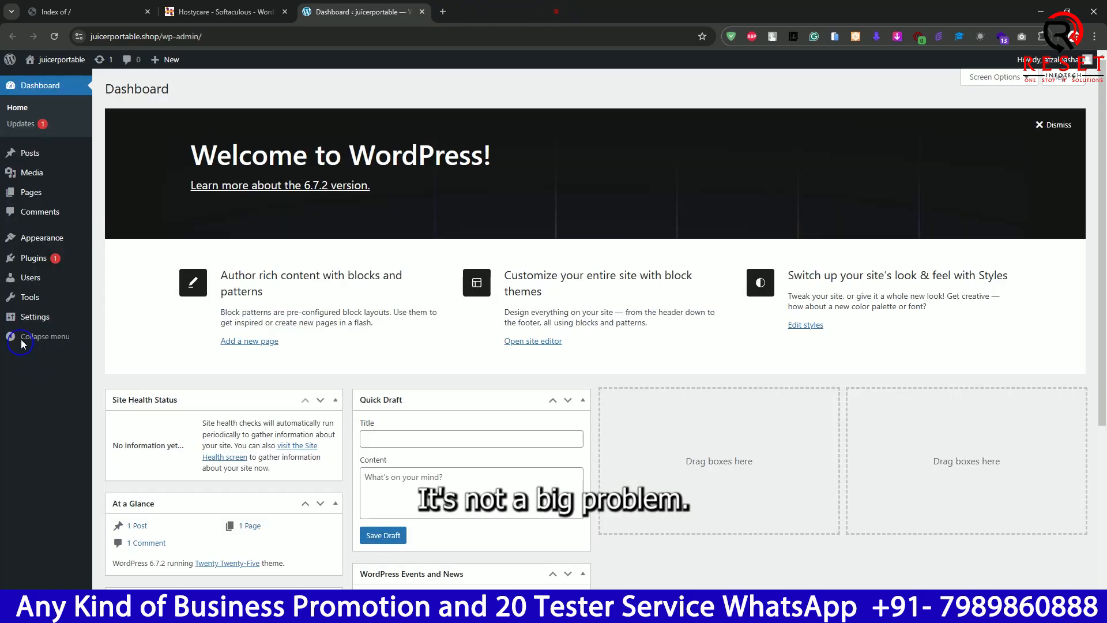
- Look over the installed themes and the installed plugins, and return to the WordPress dashboard
mouse_move(35, 239)
left_click(139, 241)
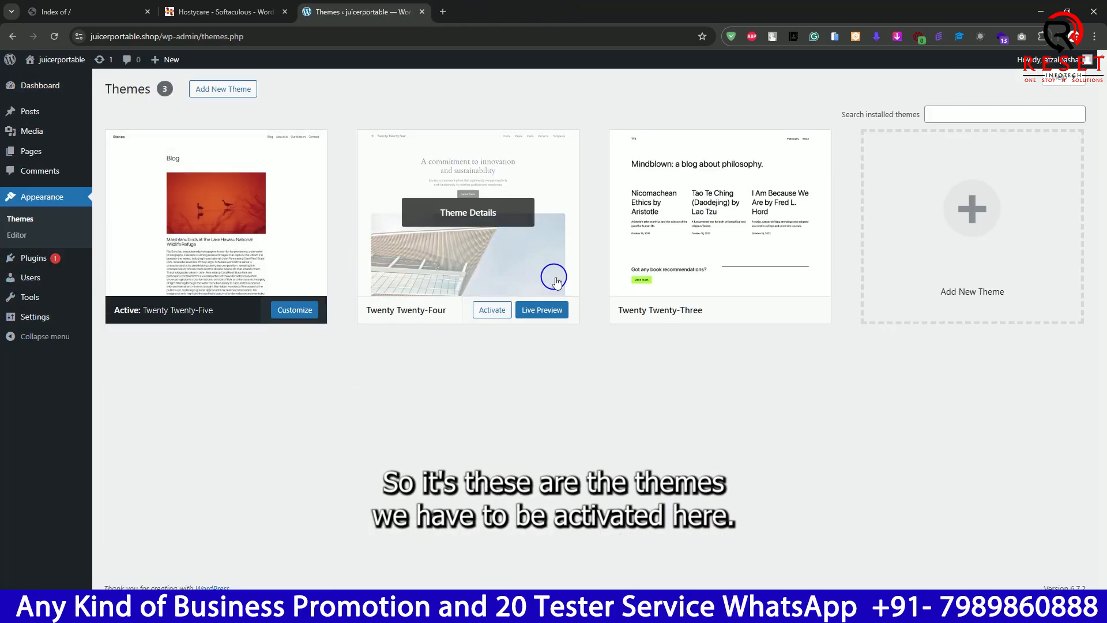
left_click(27, 260)
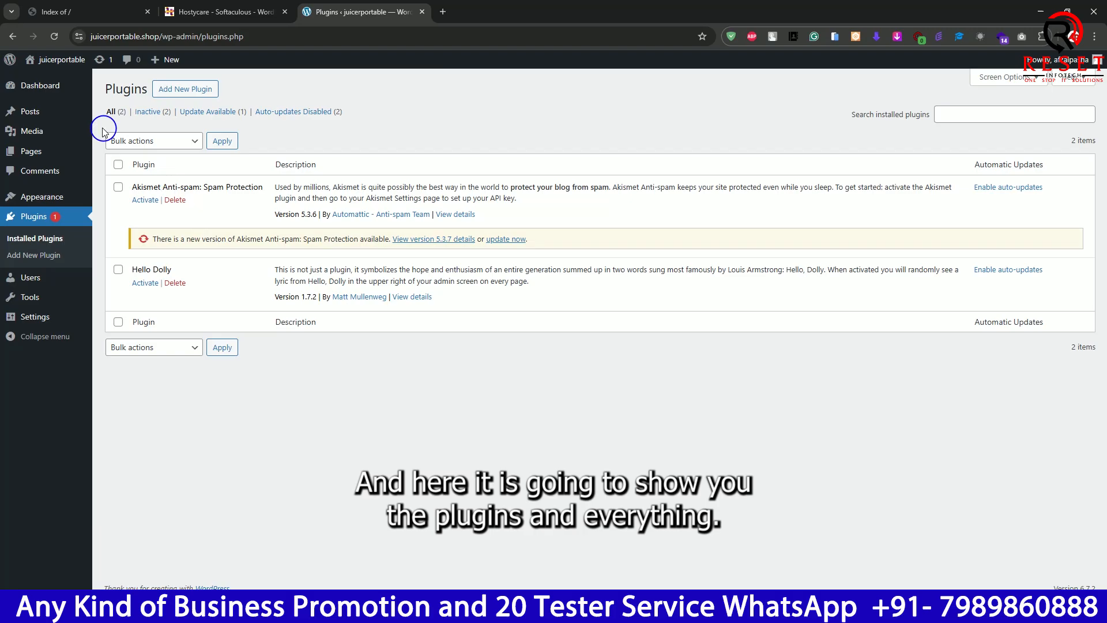
left_click(29, 89)
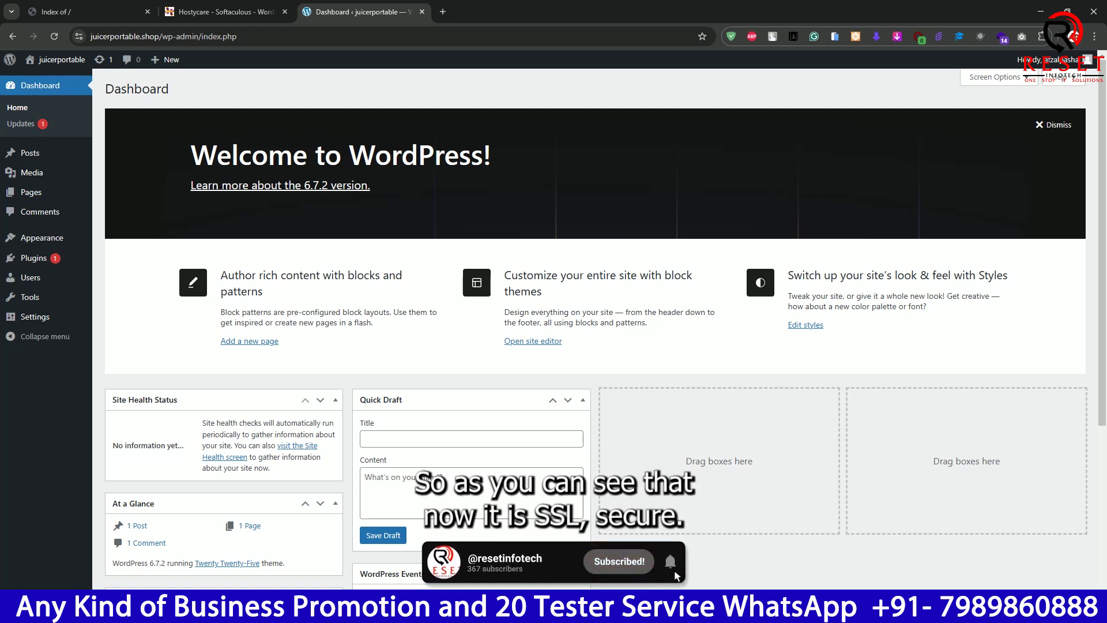
- Check the dashboard's connection security information, and reload the old juicerportable.shop tab to compare its security before closing it
left_click(79, 37)
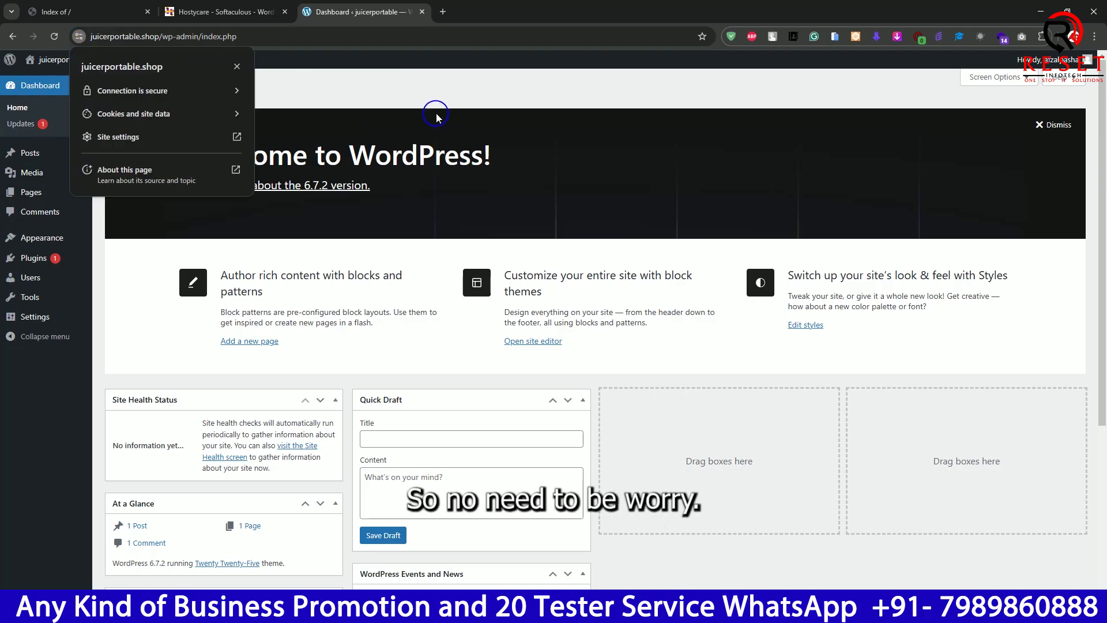
left_click(87, 12)
left_click(240, 43)
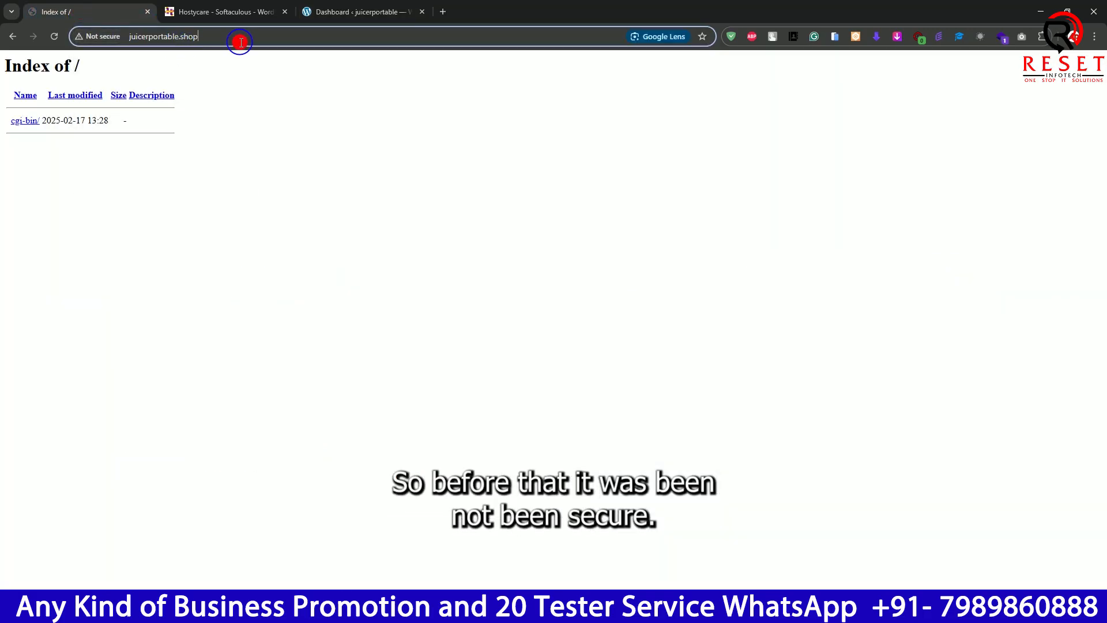
key("Return")
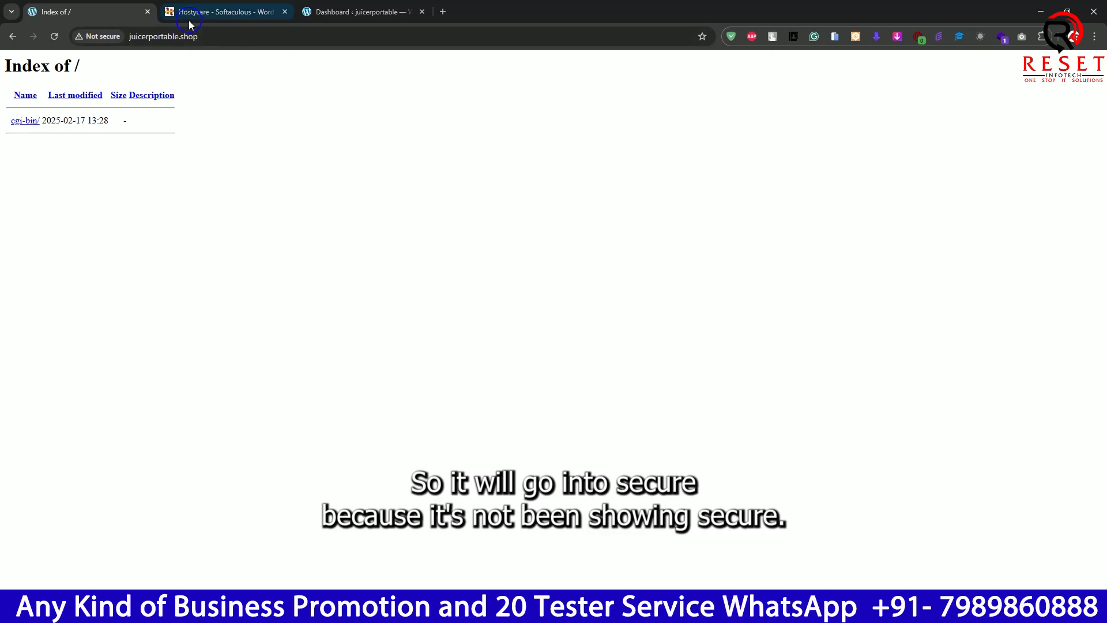
left_click(147, 12)
- Return to the WordPress dashboard and recheck the public site in another new browser tab, closing it after viewing
left_click(243, 9)
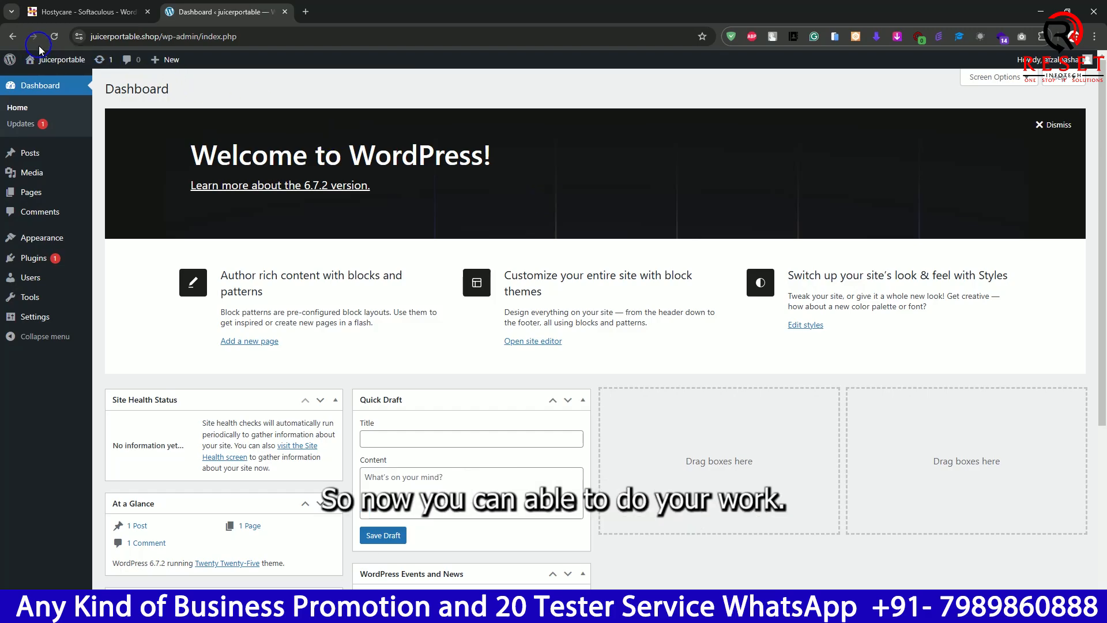
mouse_move(45, 60)
right_click(41, 85)
left_click(69, 94)
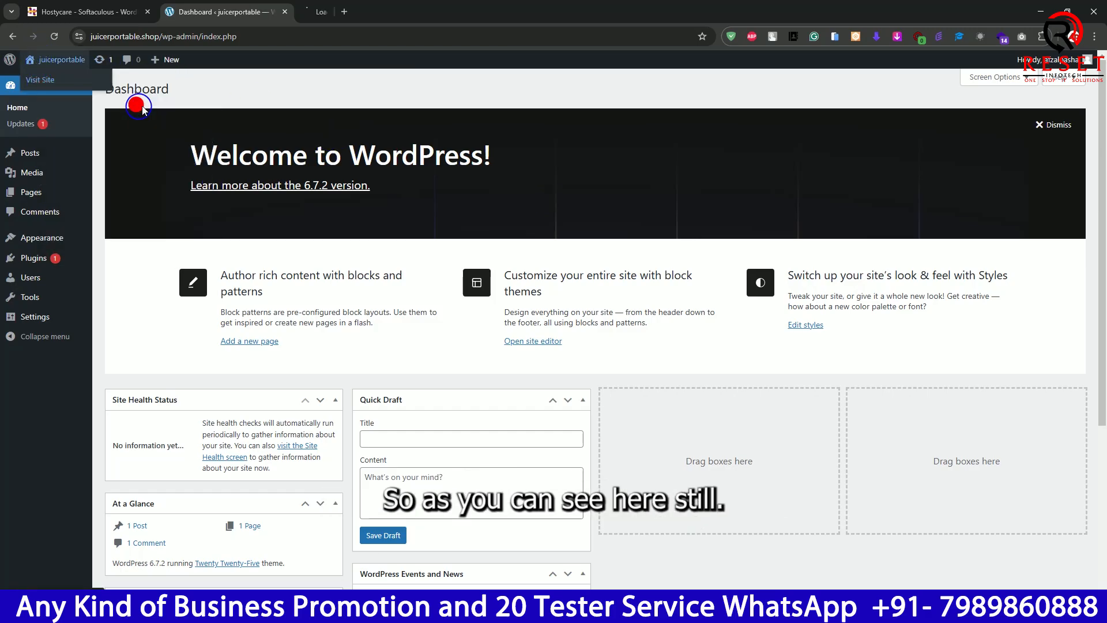
left_click(370, 16)
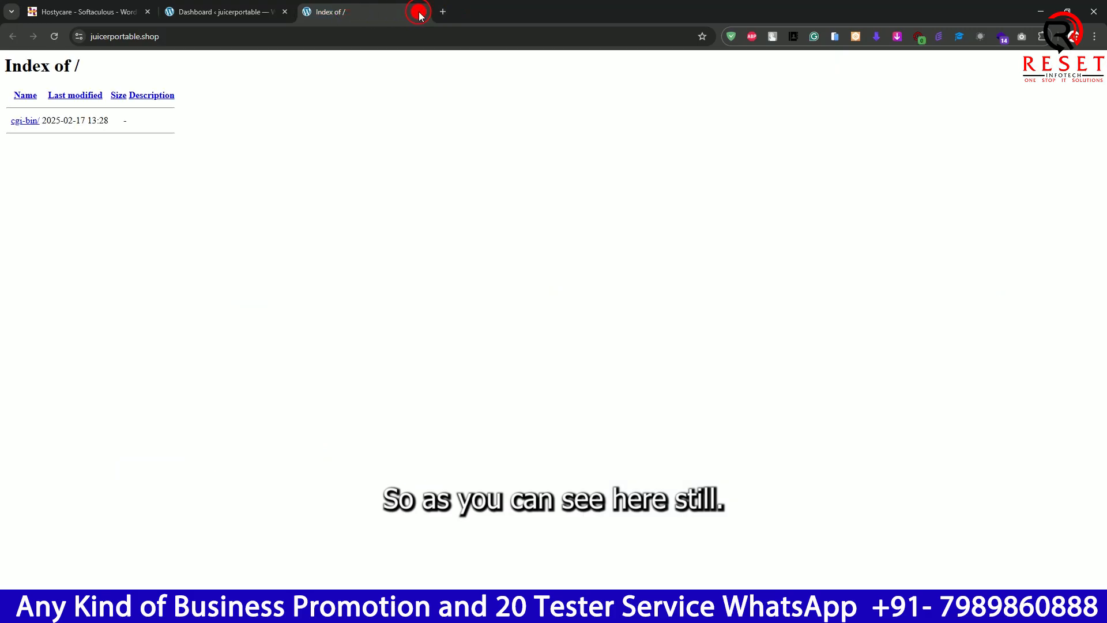
left_click(422, 11)
- Open the WordPress theme management page
mouse_move(46, 252)
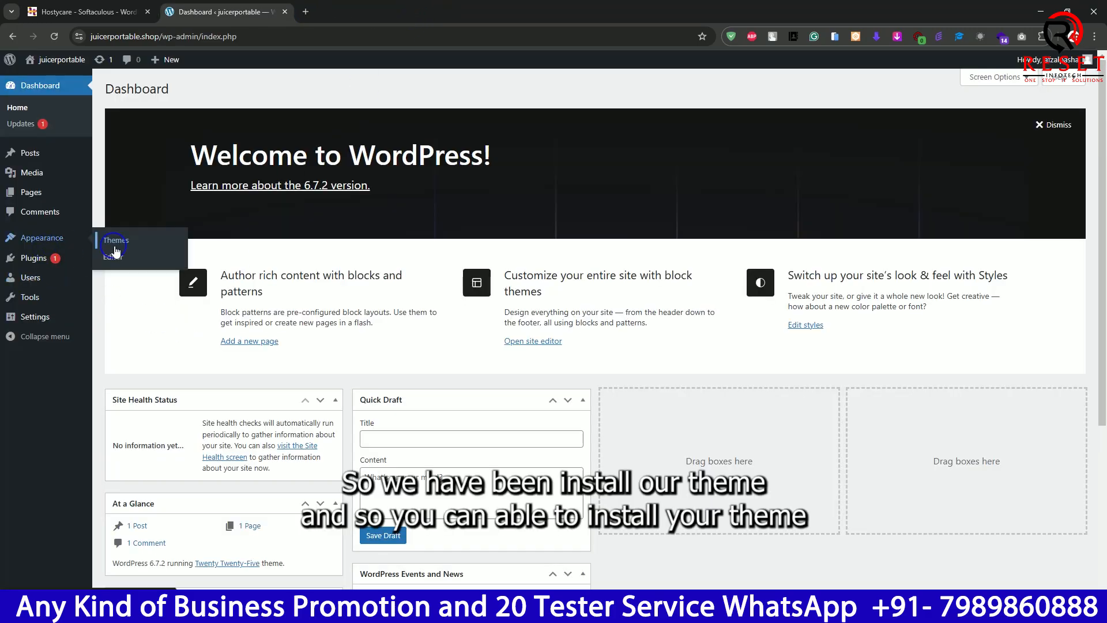